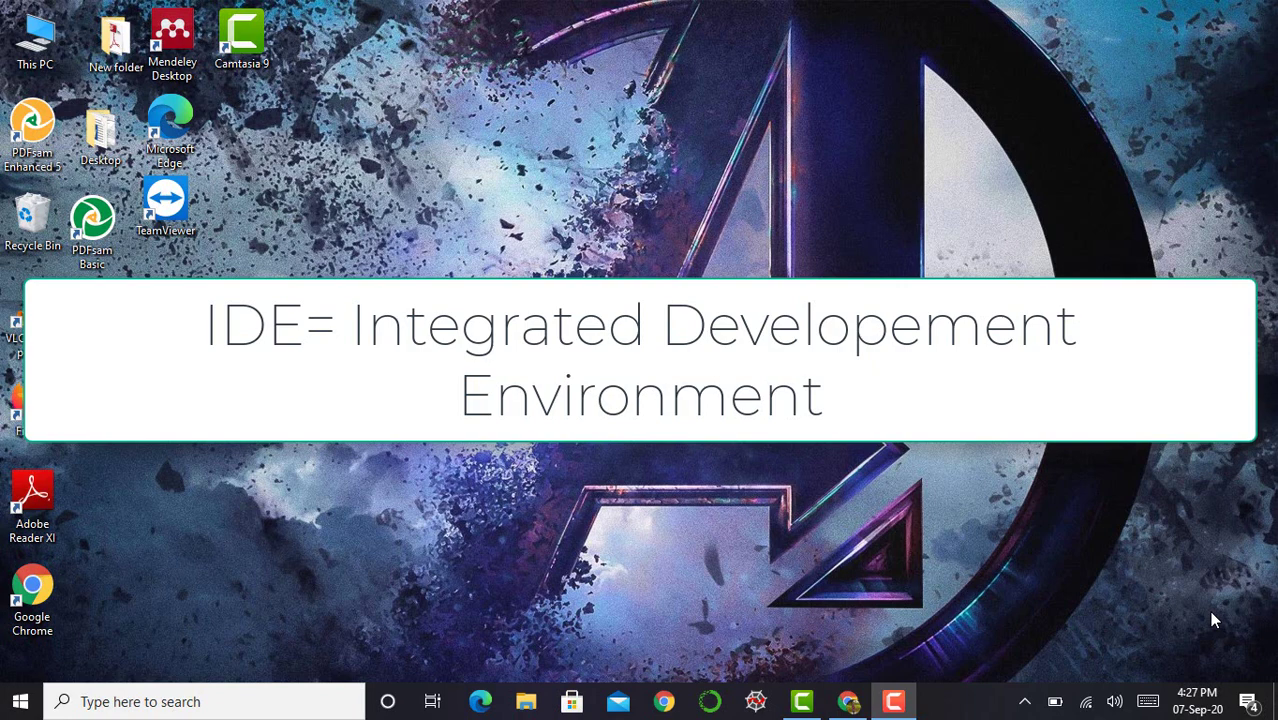
- Switch to Chrome, search the web for "ide wikipedia" and open the Wikipedia article "Integrated development environment"
left_click(848, 701)
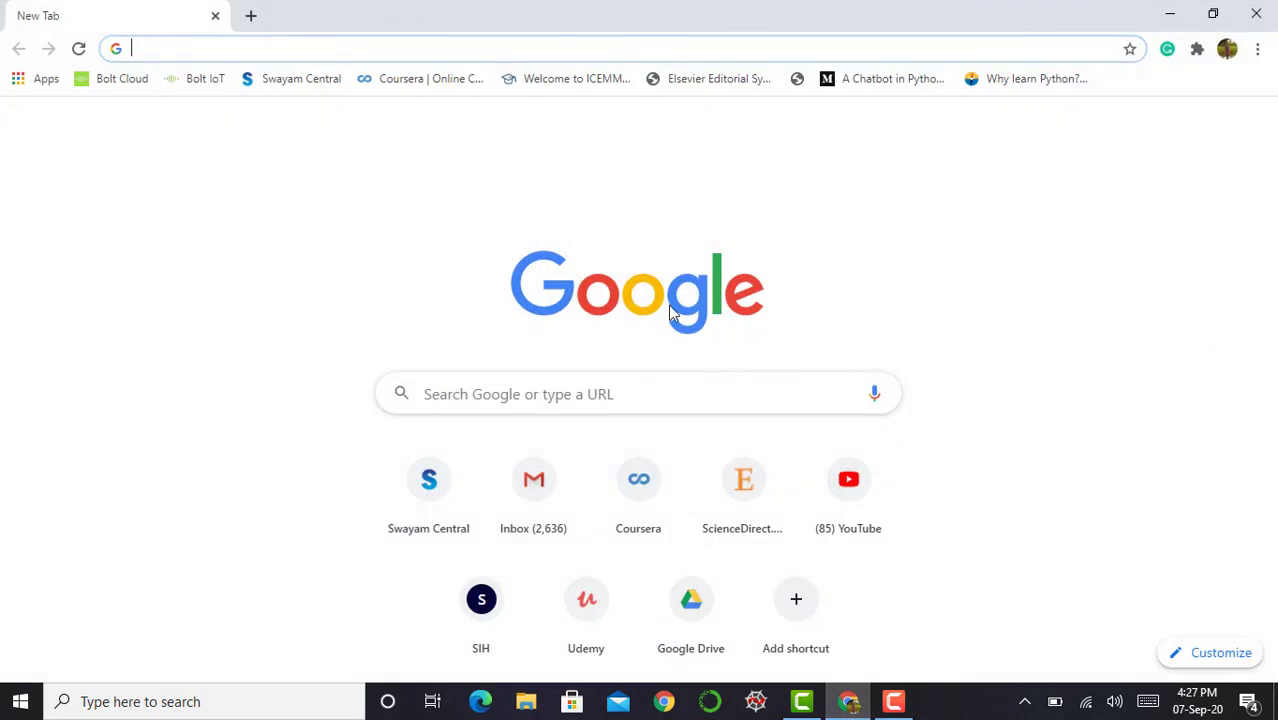
left_click(340, 47)
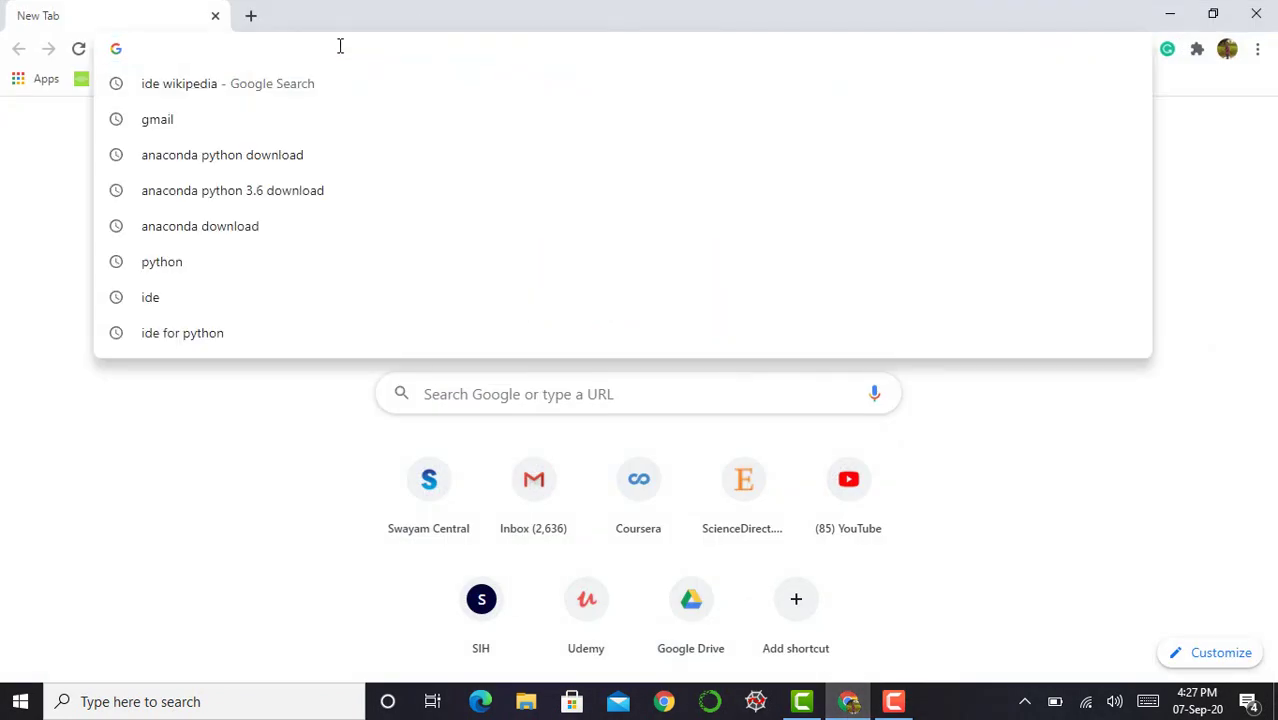
type("IDE wikipedia")
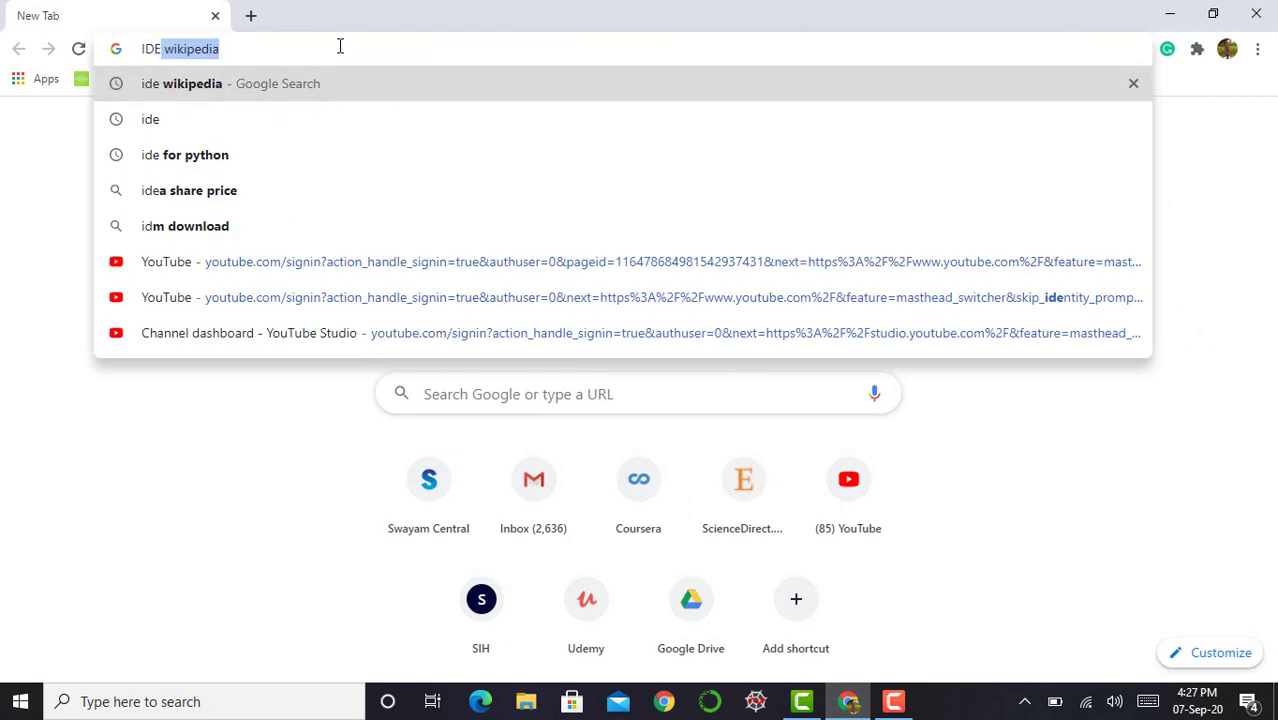
key("Return")
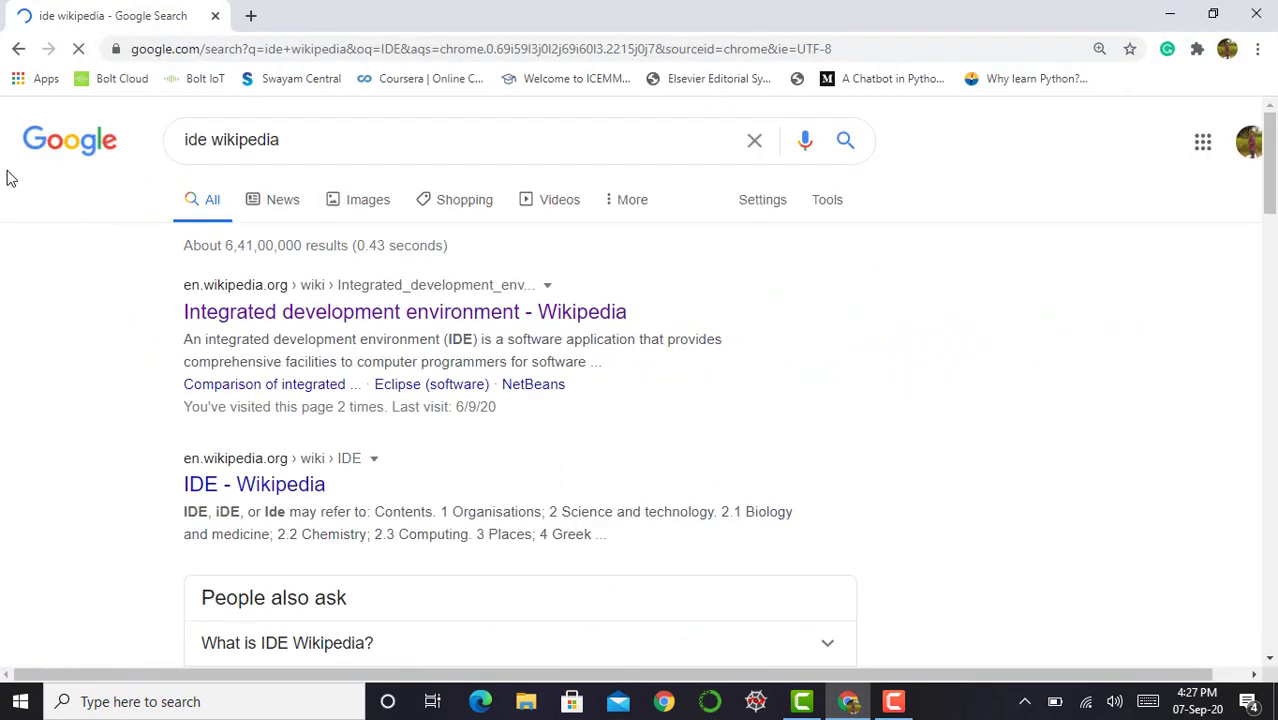
left_click_drag(300, 321, 312, 355)
left_click(312, 354)
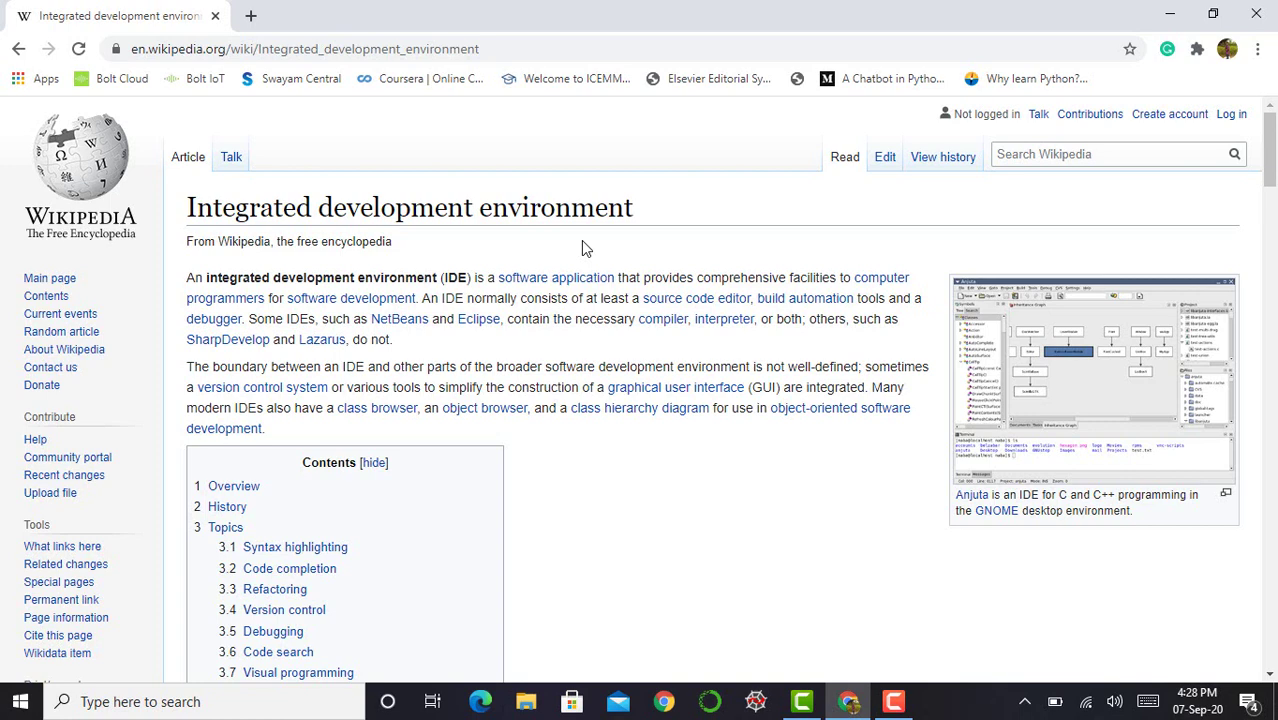
- Search for "ide available for python" in a new tab and look over the table of Python IDEs
left_click(252, 18)
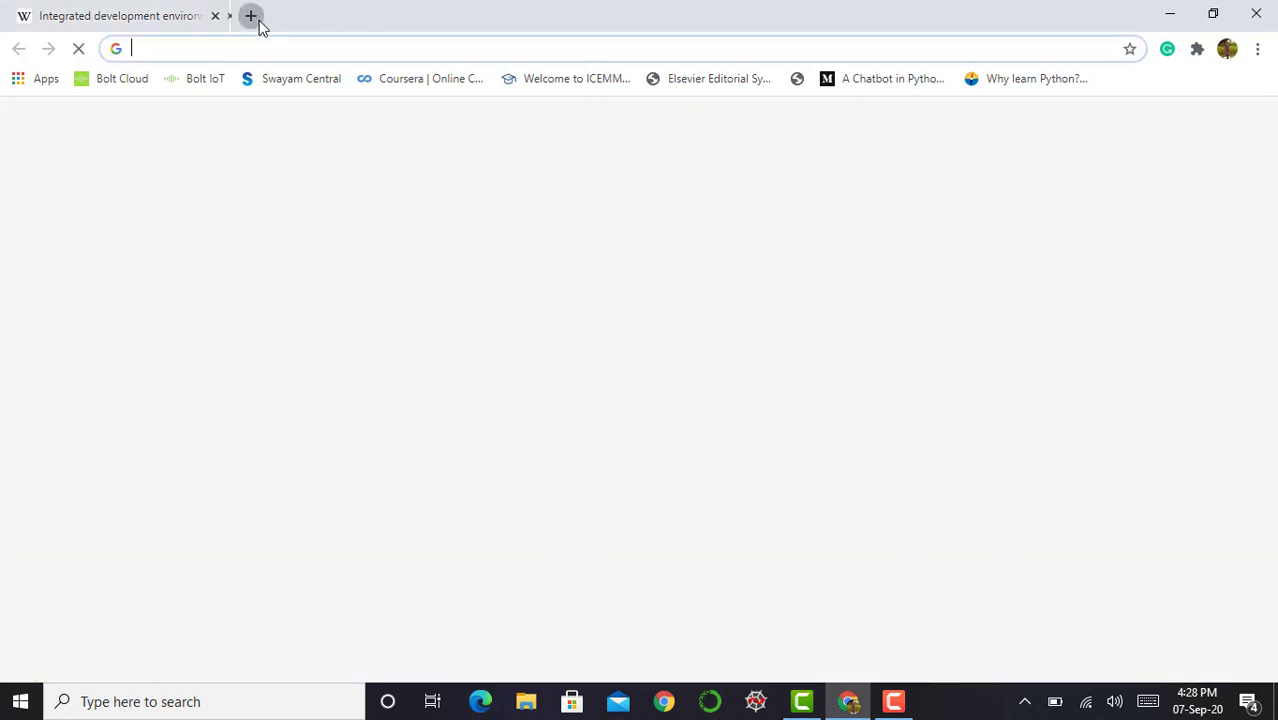
type("IDE")
key("BackSpace")
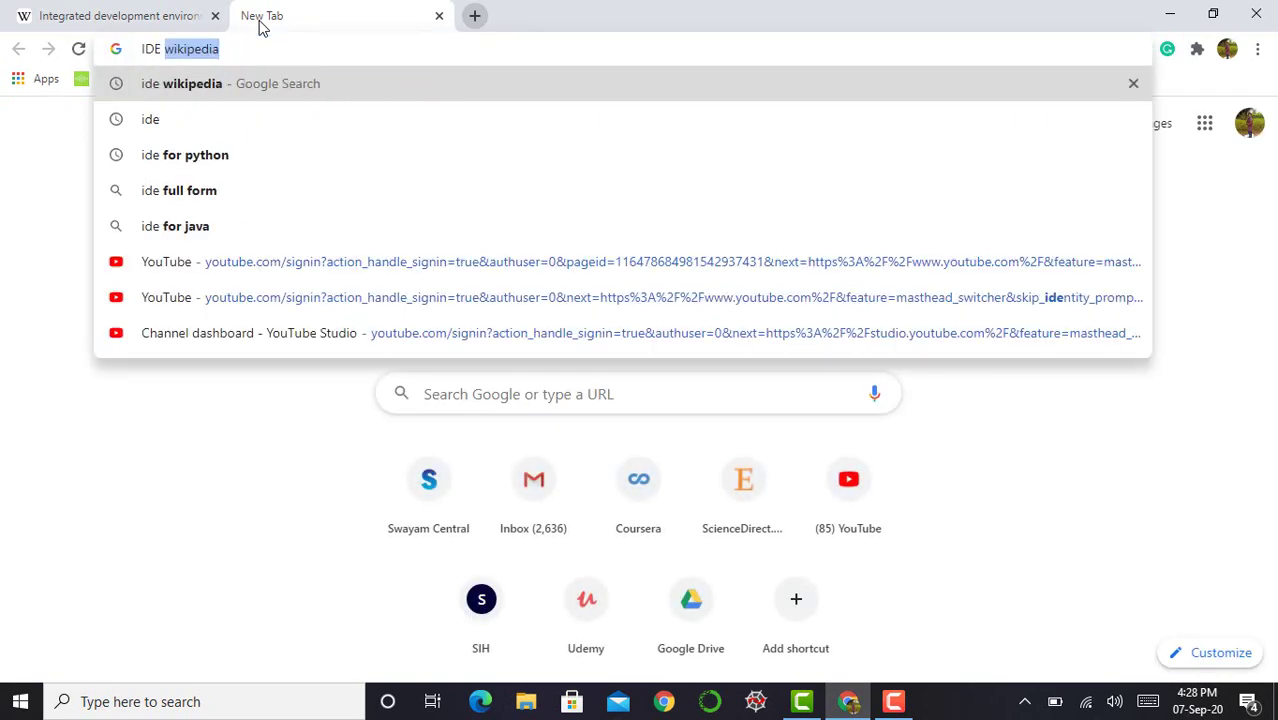
type("aai")
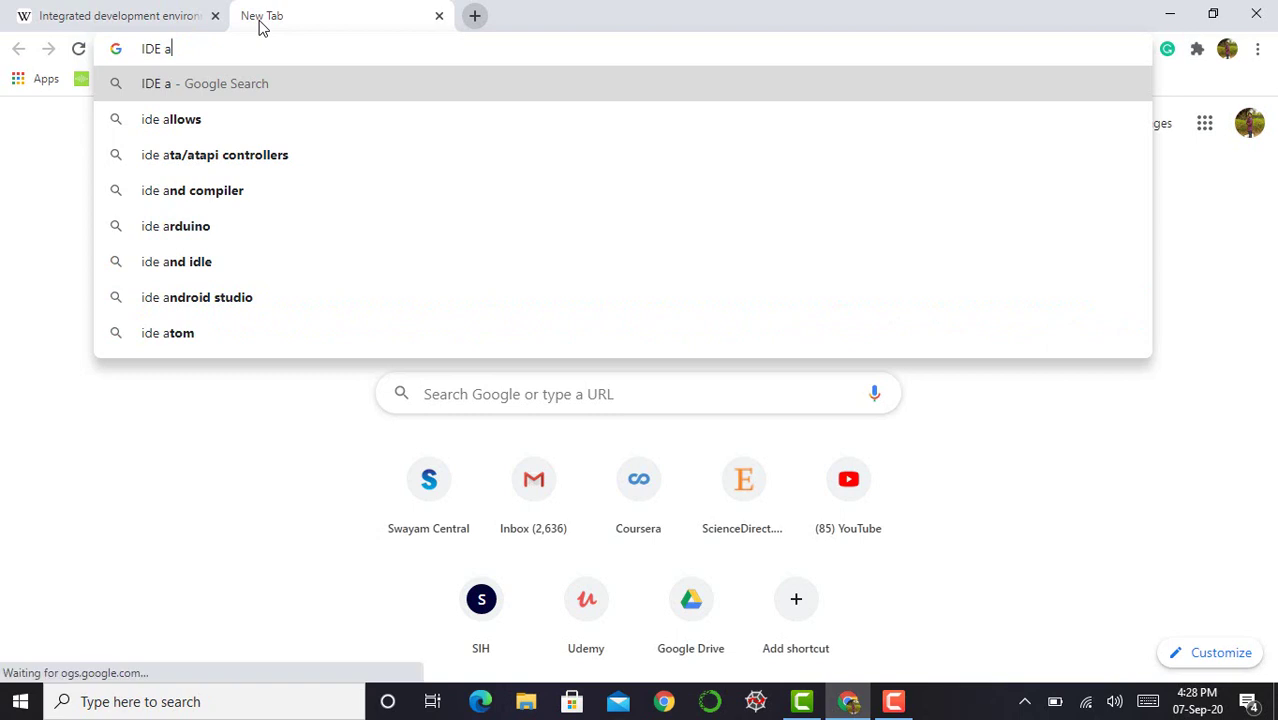
key("BackSpace")
key("BackSpace")
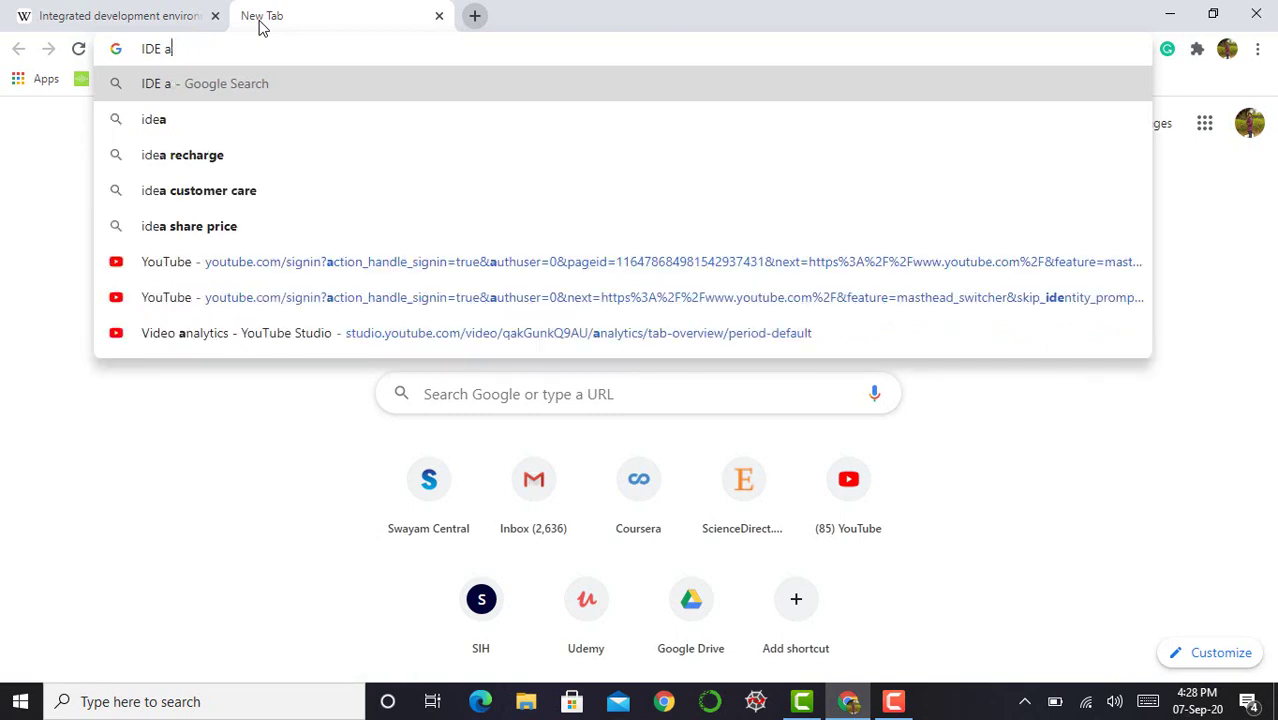
type("vail")
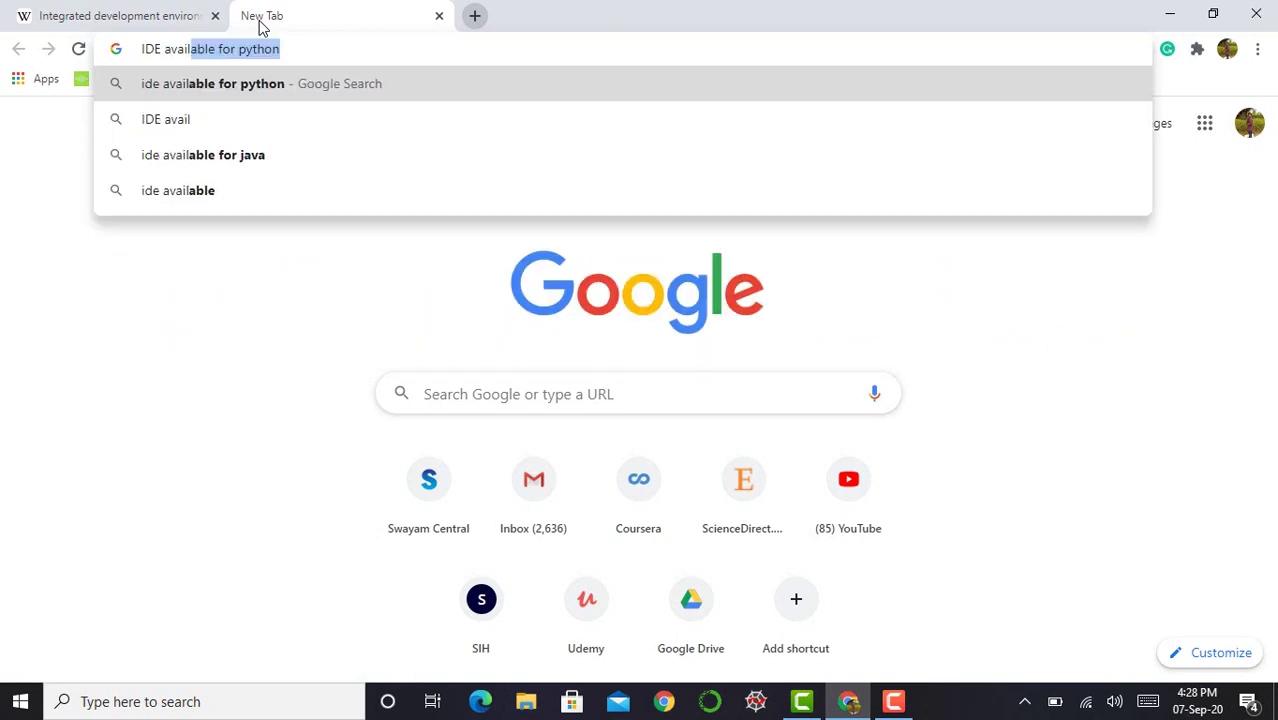
key("Return")
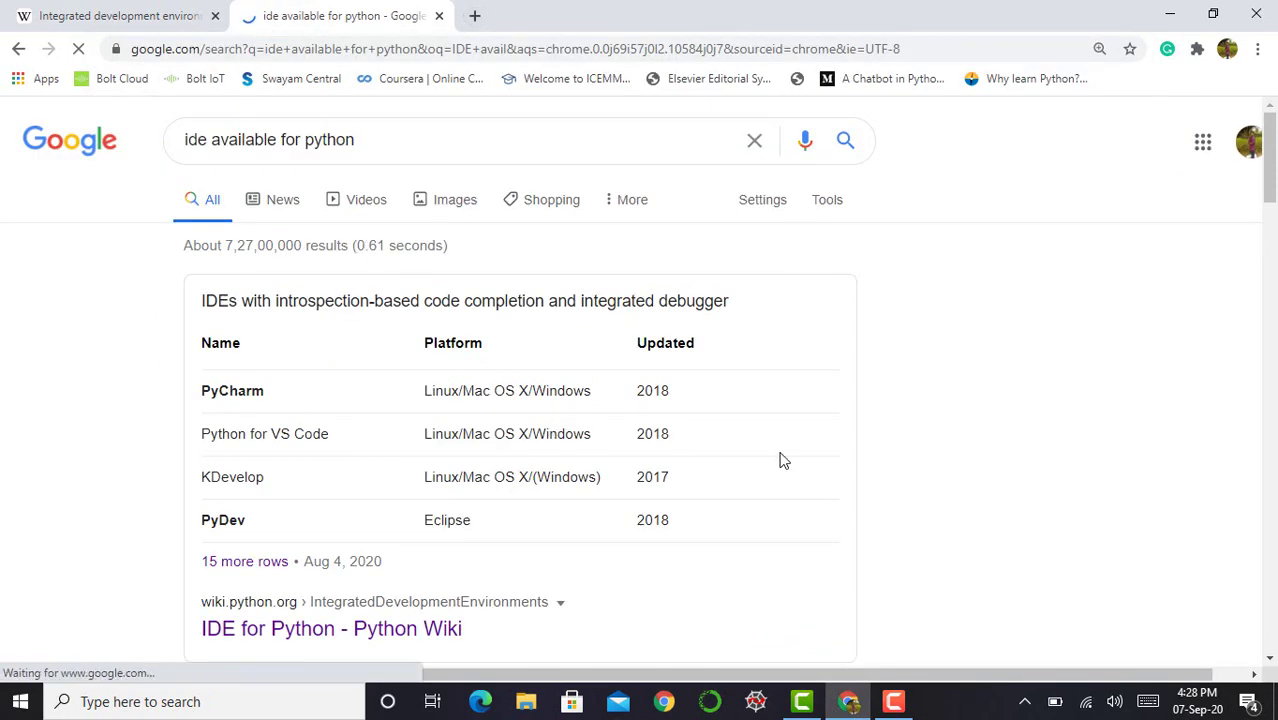
left_click_drag(1270, 160, 1270, 186)
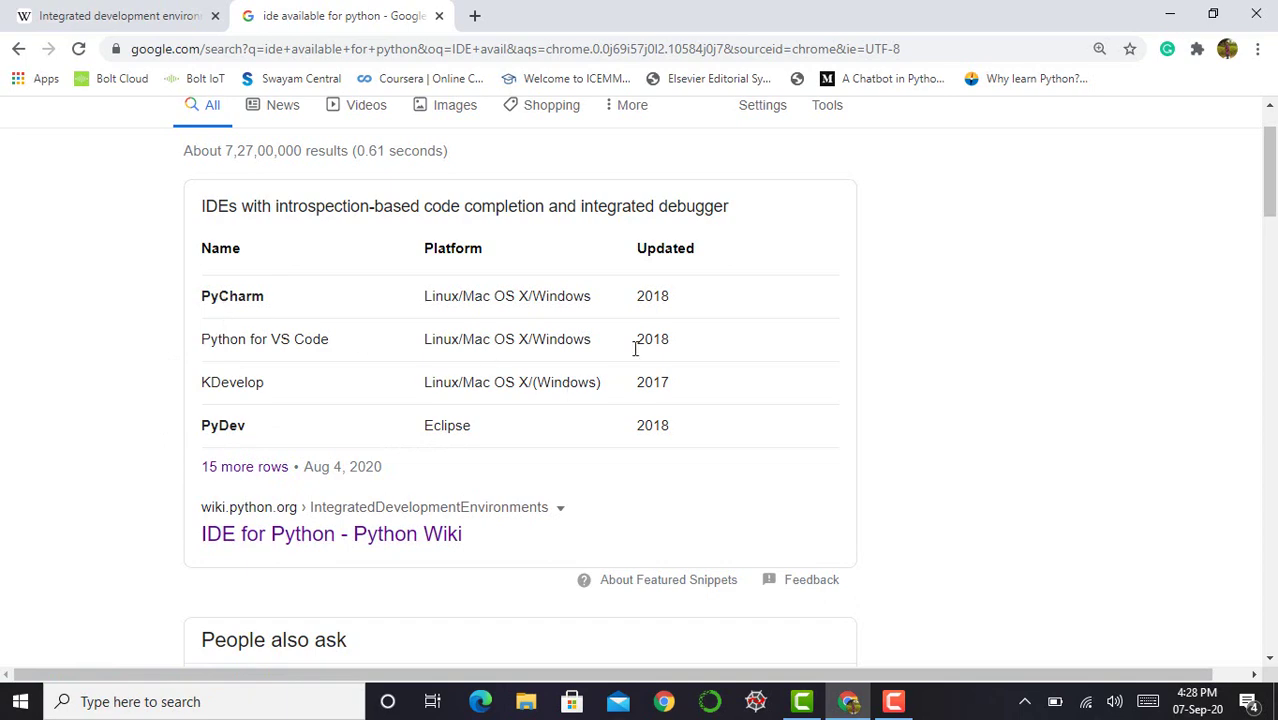
left_click_drag(1273, 190, 1268, 160)
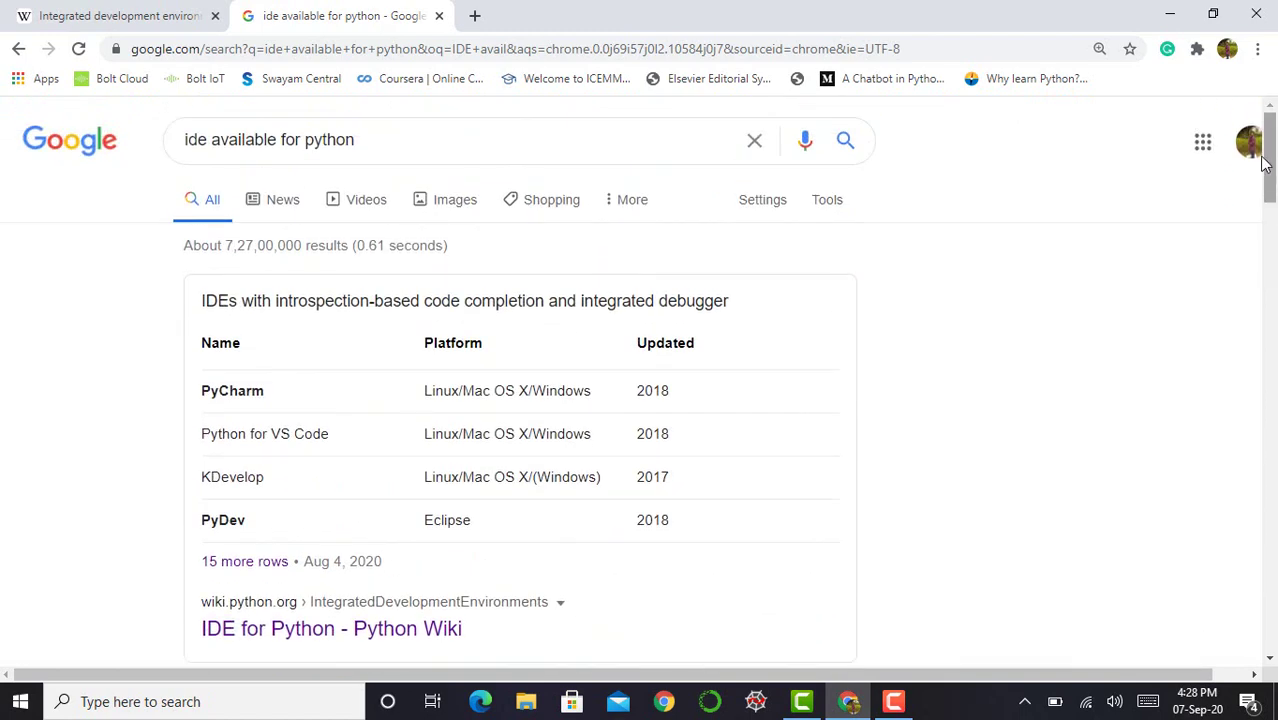
- Change the search to "ide for python windows" and look over the row of IDE software
left_click(398, 143)
key("BackSpace")
key("BackSpace")
key("BackSpace")
key("BackSpace")
key("BackSpace")
key("BackSpace")
key("BackSpace")
key("BackSpace")
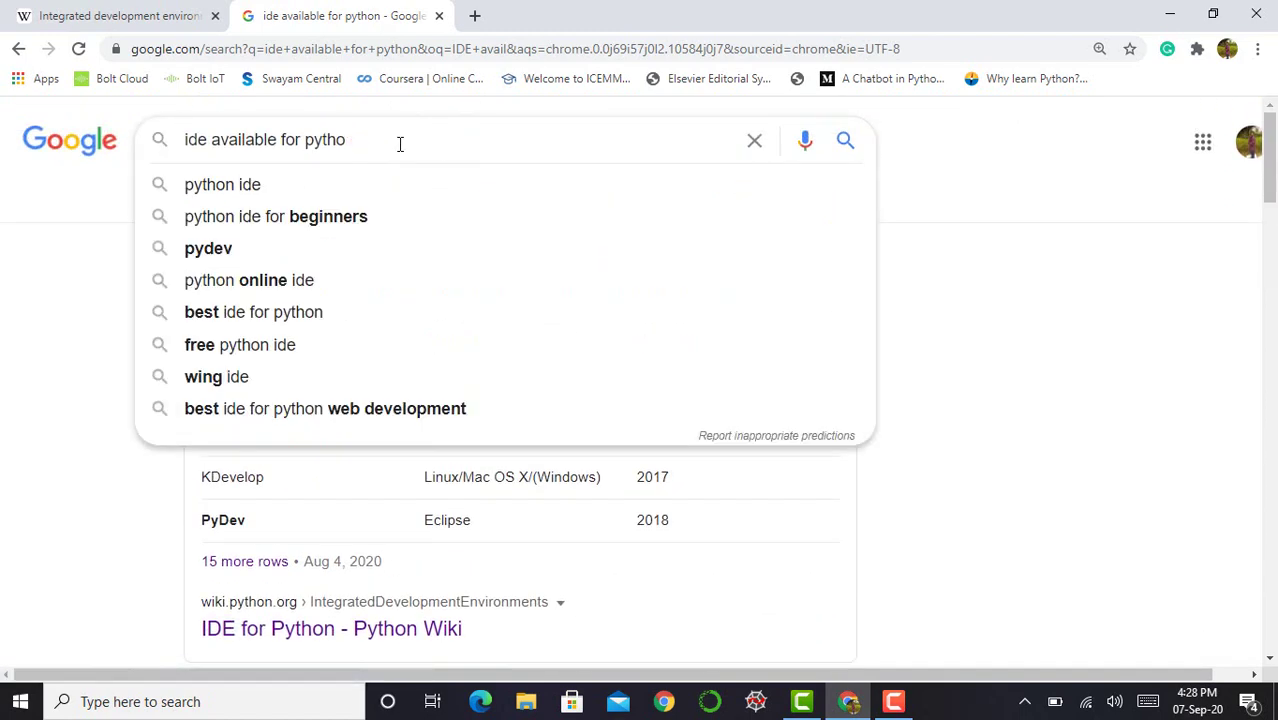
key("BackSpace")
key("BackSpace")
key("BackSpace")
key("BackSpace")
key("BackSpace")
key("BackSpace")
key("BackSpace")
key("BackSpace")
key("BackSpace")
key("BackSpace")
key("BackSpace")
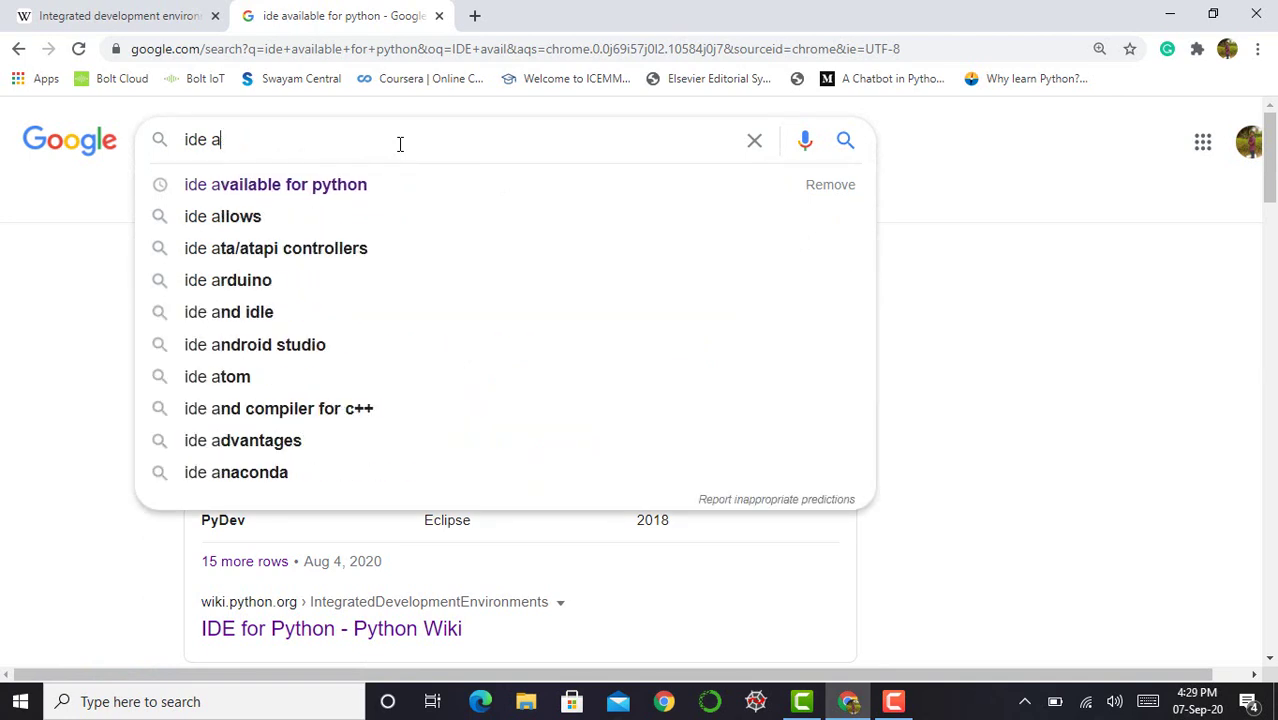
key("BackSpace")
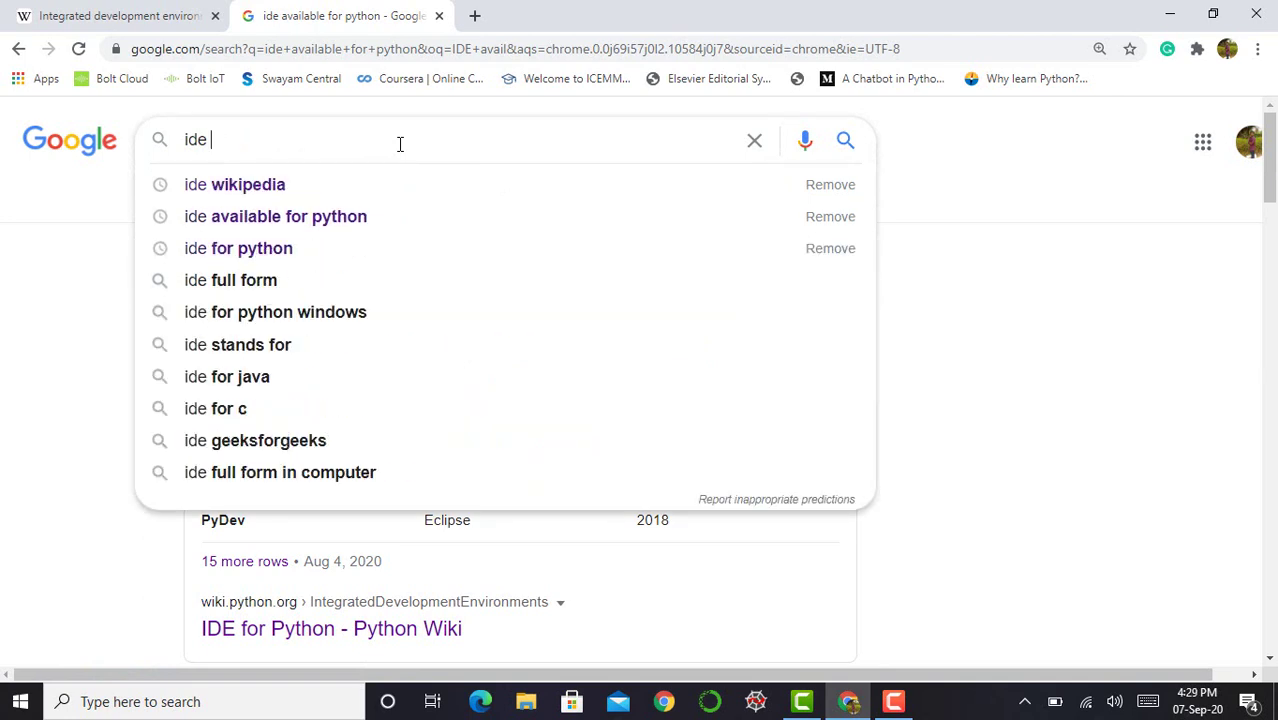
key("Down")
key("Down")
key("Down")
key("Down")
key("Down")
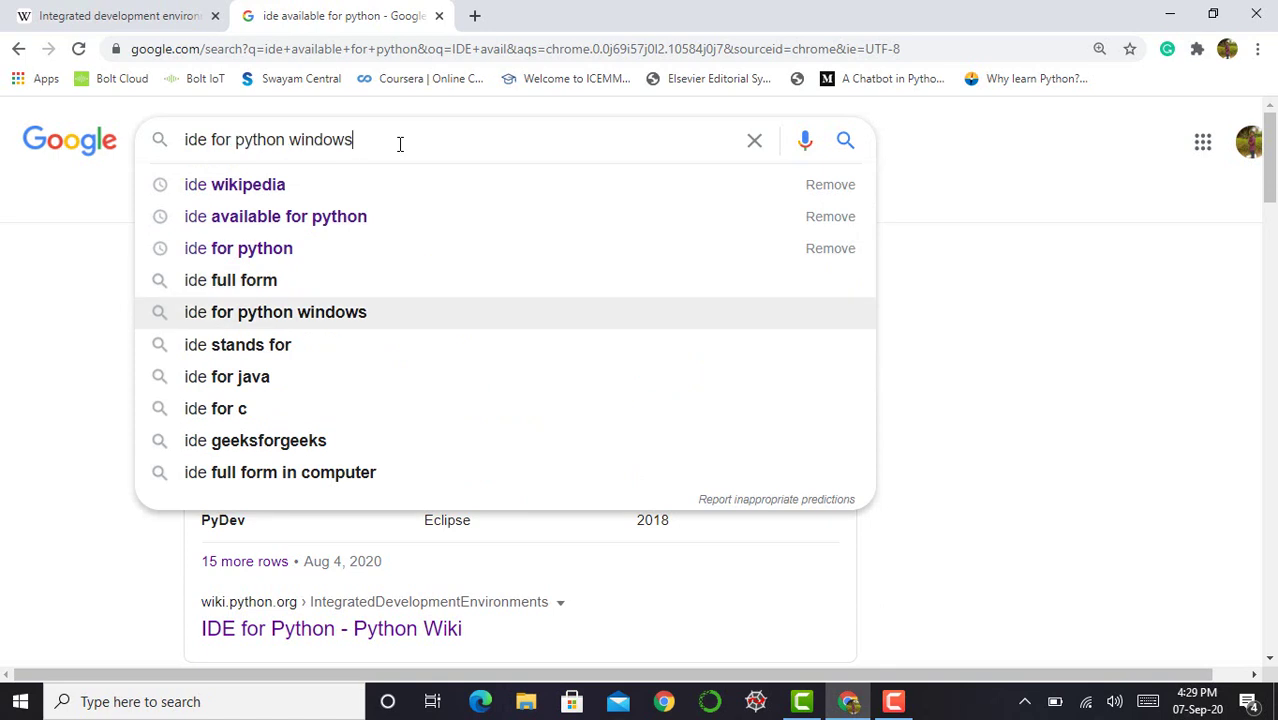
key("Return")
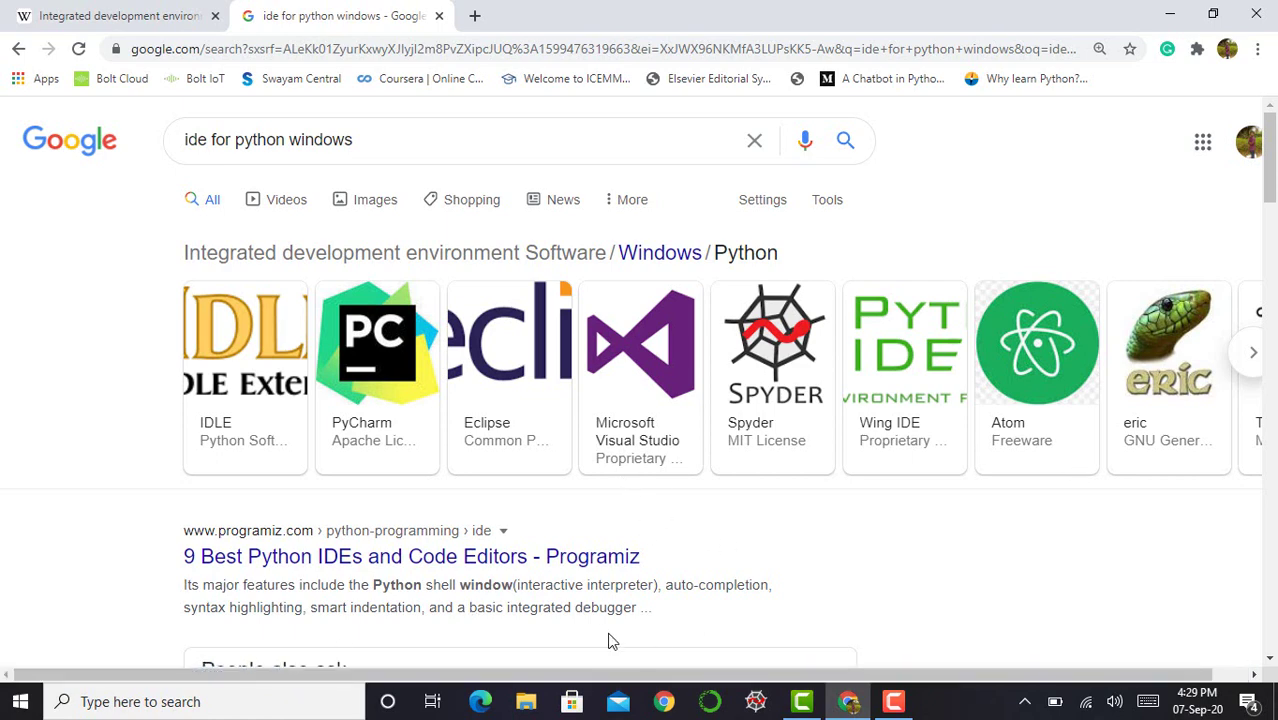
left_click_drag(617, 680, 653, 685)
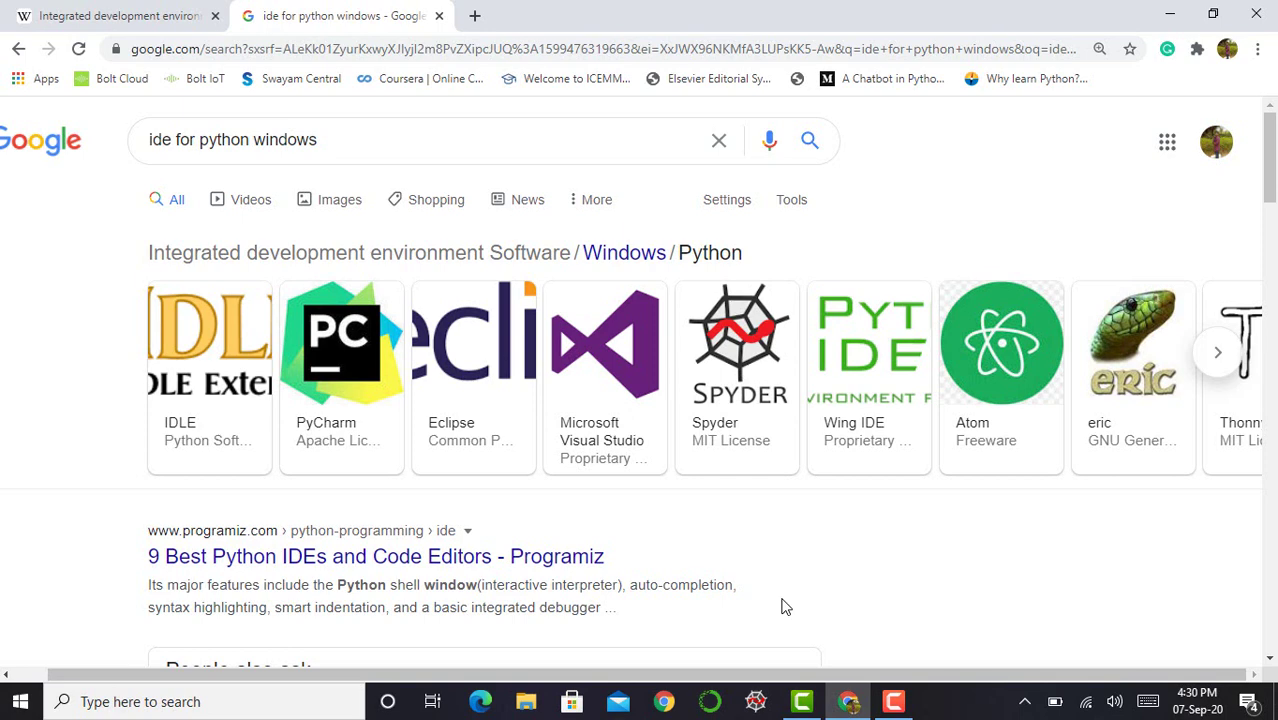
- Search for "anaconda download" and open the "Installing on Windows" page of the Anaconda documentation
left_click(338, 140)
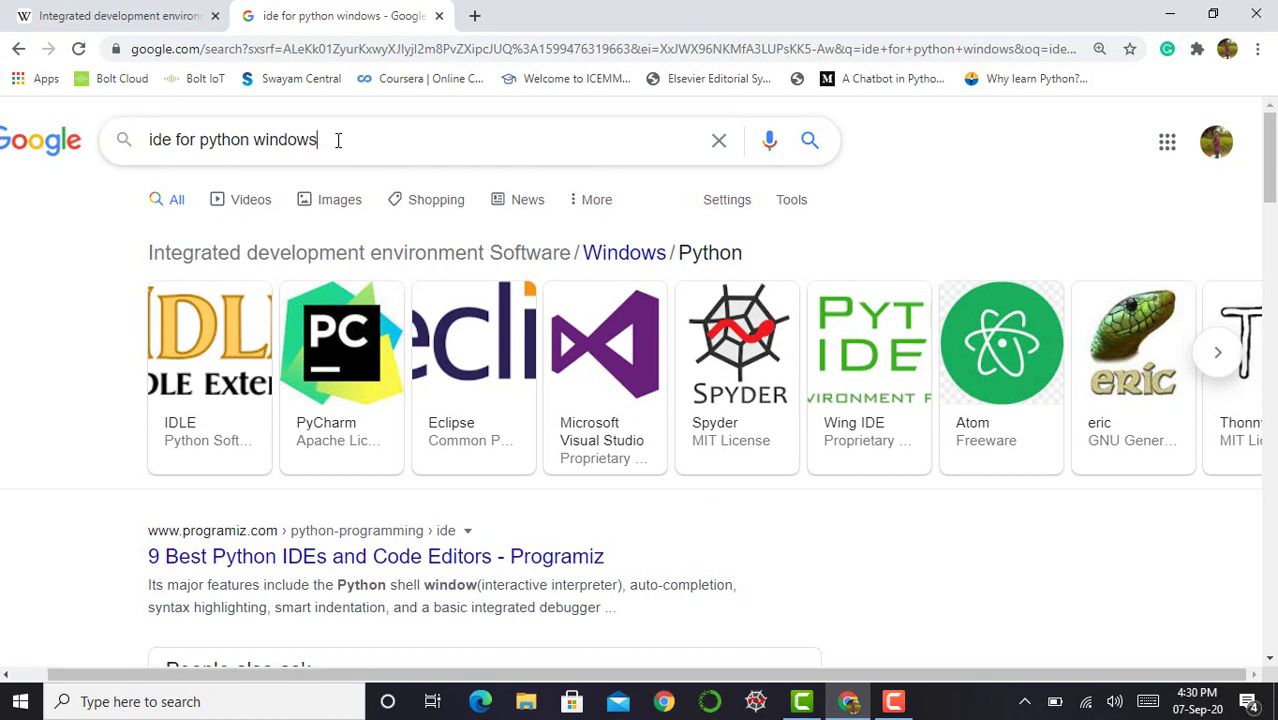
key("BackSpace")
key("BackSpace")
key("BackSpace")
key("BackSpace")
key("BackSpace")
key("BackSpace")
key("BackSpace")
key("BackSpace")
key("BackSpace")
key("BackSpace")
key("BackSpace")
key("BackSpace")
key("BackSpace")
key("BackSpace")
key("BackSpace")
key("BackSpace")
key("BackSpace")
key("BackSpace")
key("BackSpace")
key("BackSpace")
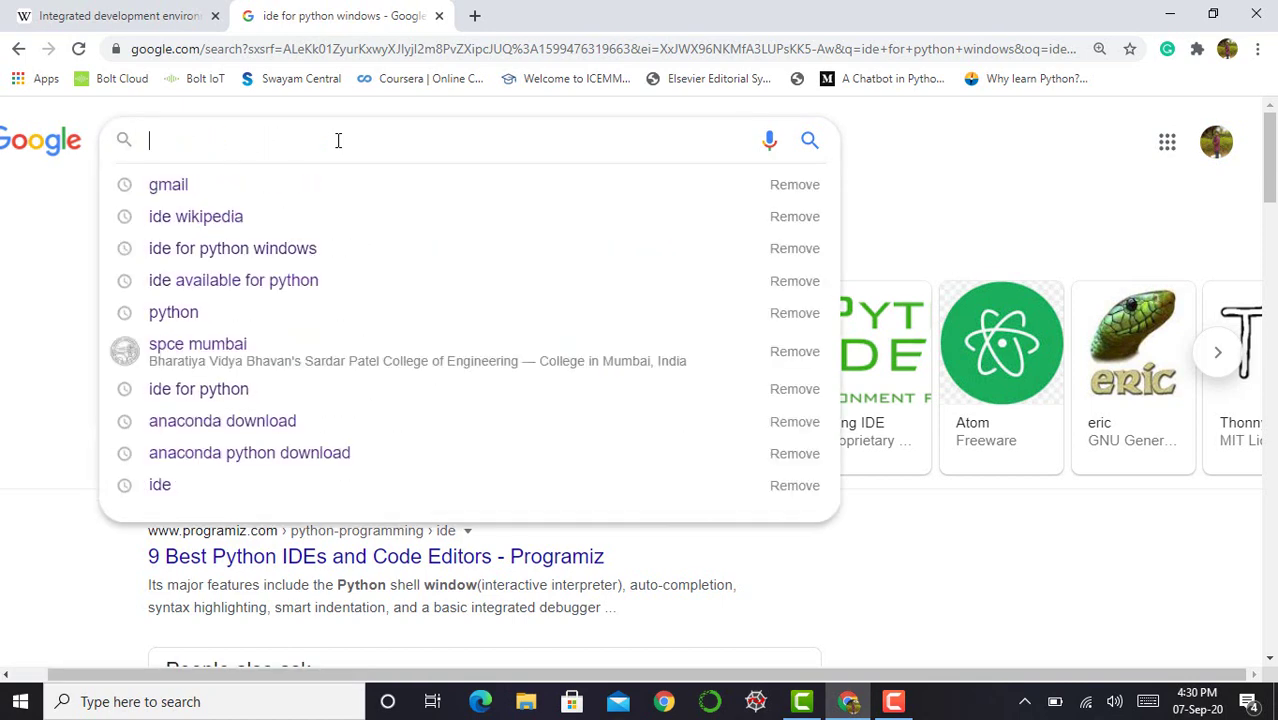
type("ana")
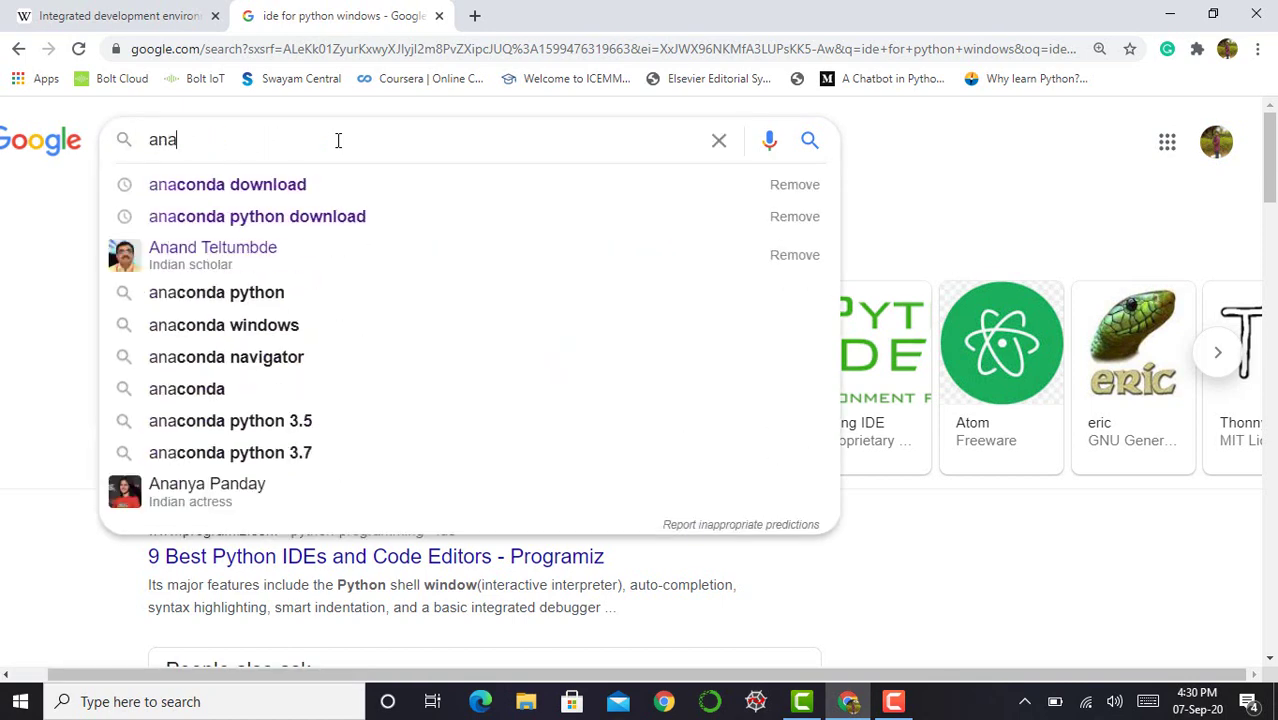
left_click(297, 186)
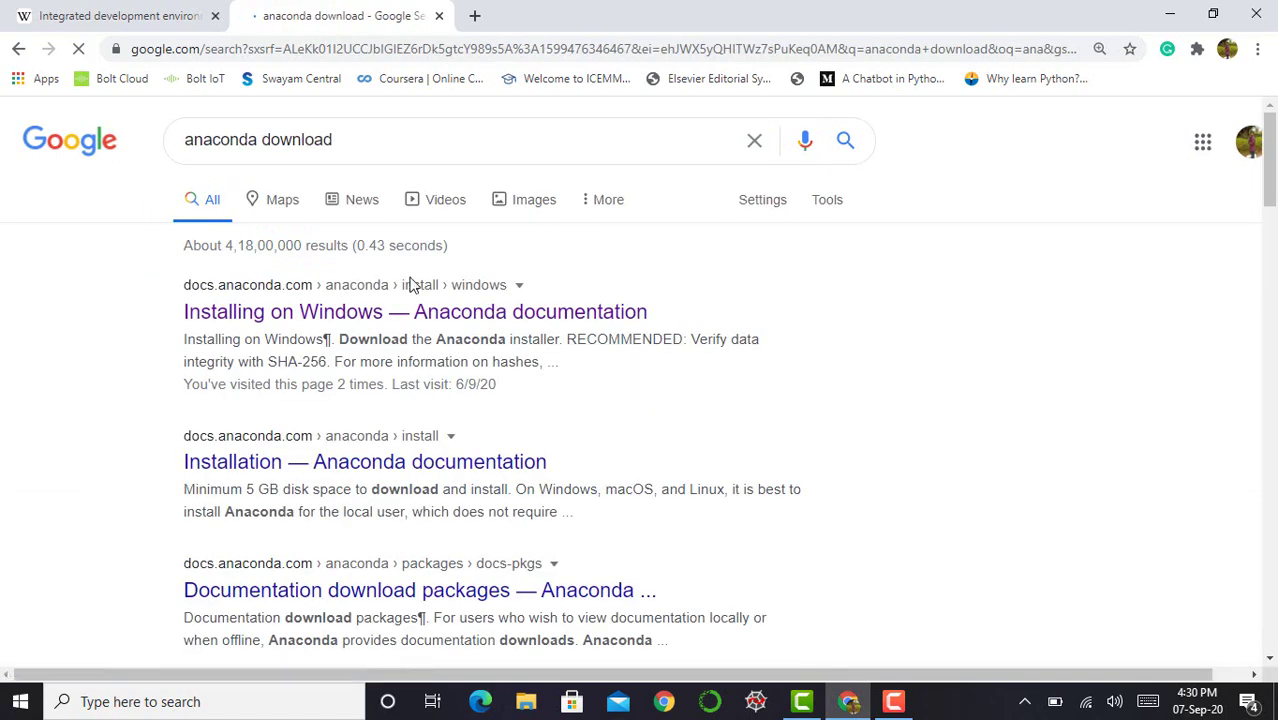
left_click(446, 324)
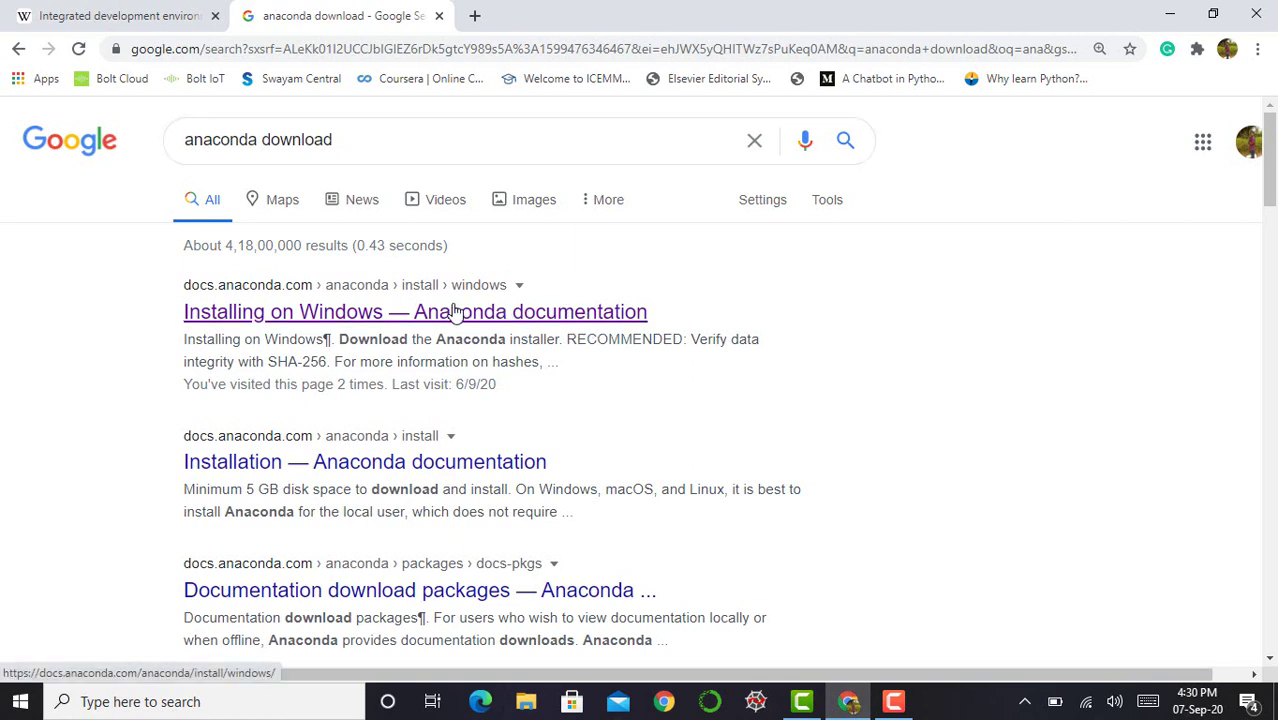
left_click(404, 312)
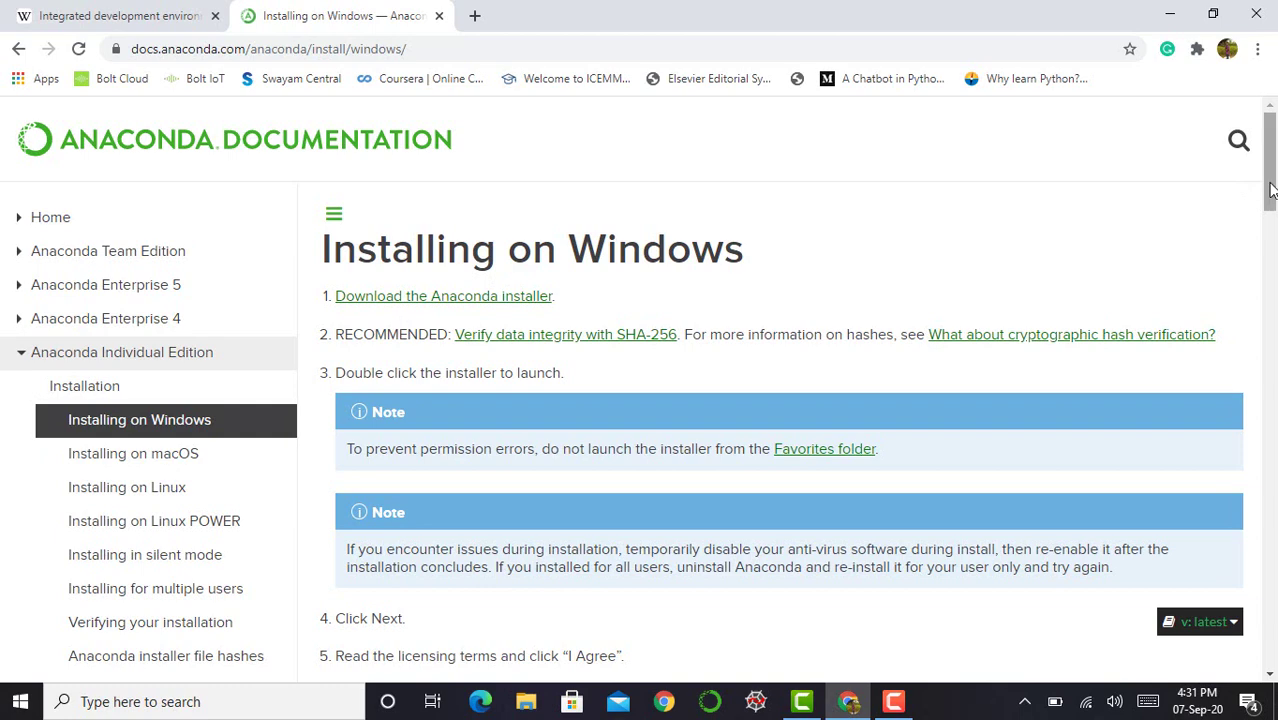
- Read through the Windows installation instructions, including the install location and advanced options, and return to the start of the page
left_click_drag(1270, 190, 1272, 284)
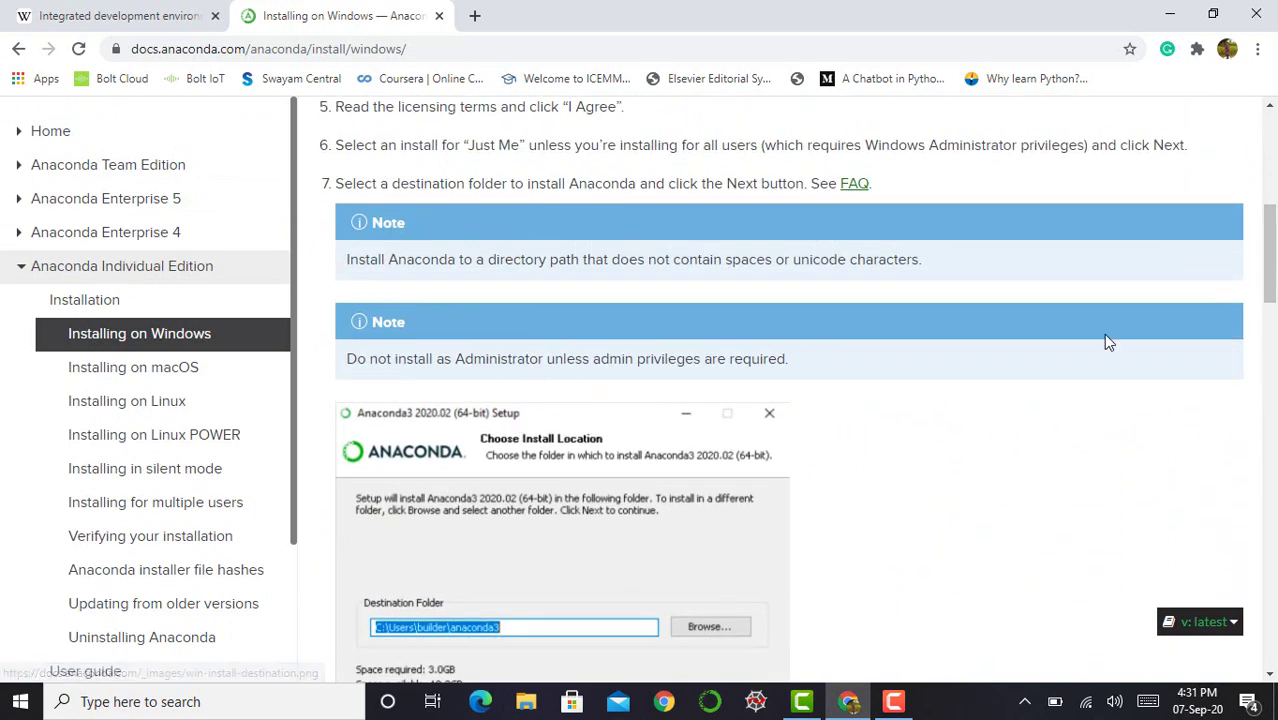
left_click_drag(1272, 268, 1274, 318)
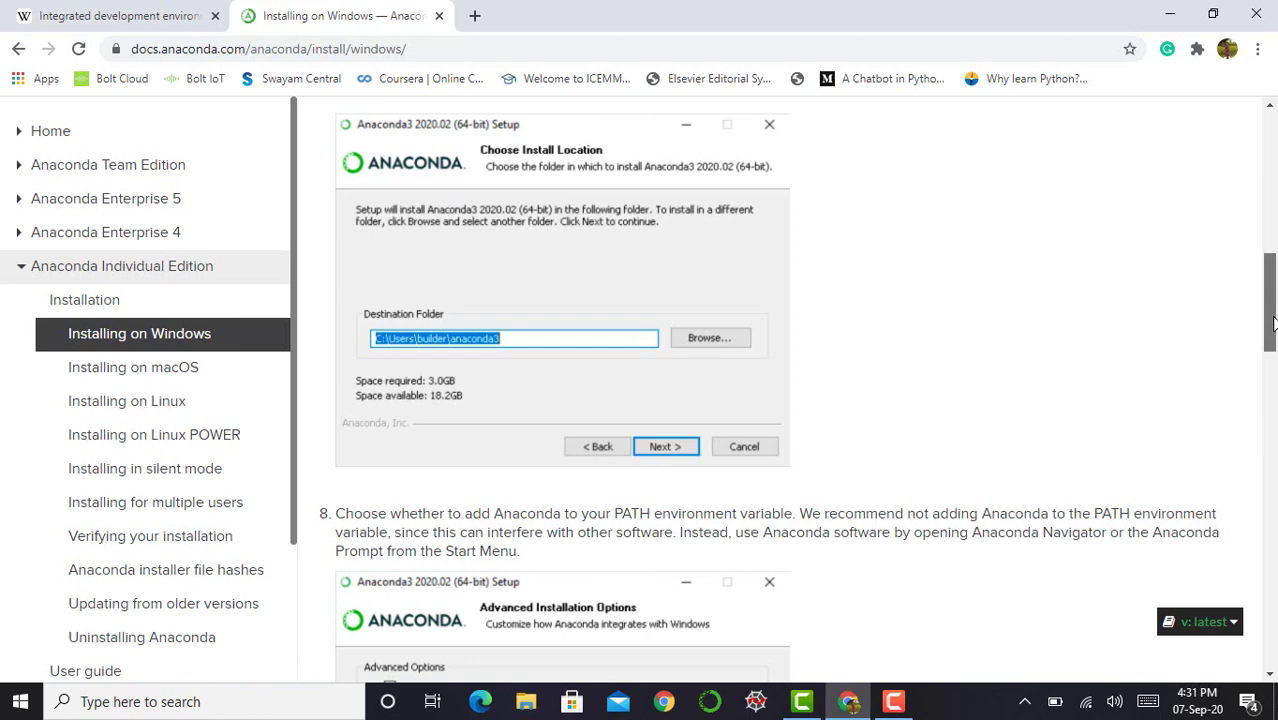
left_click_drag(1273, 319, 1274, 380)
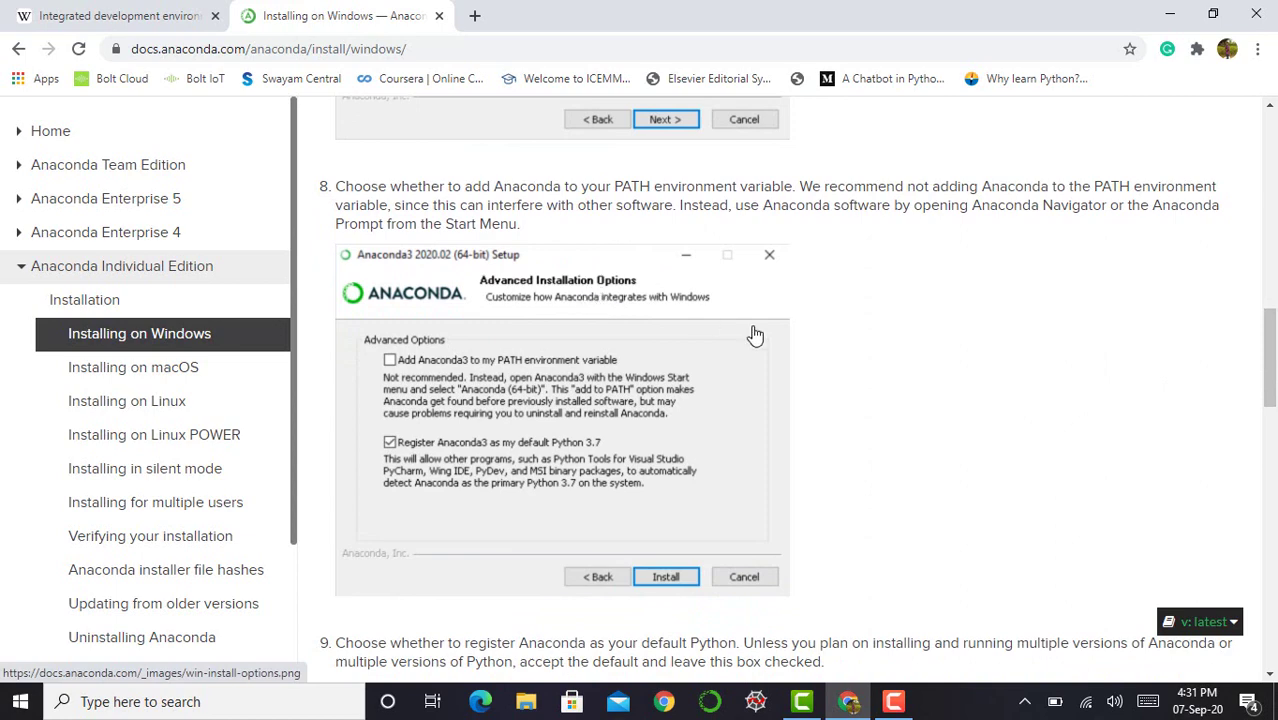
left_click_drag(1274, 357, 1260, 135)
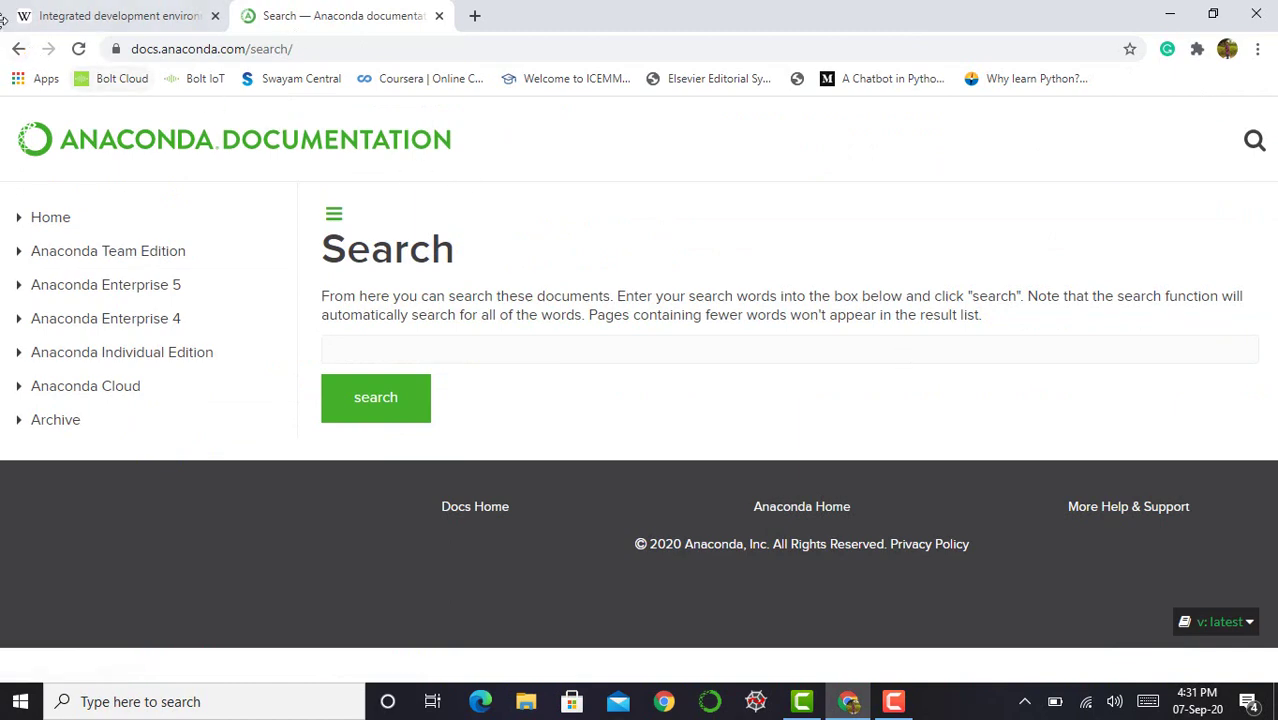
left_click(21, 49)
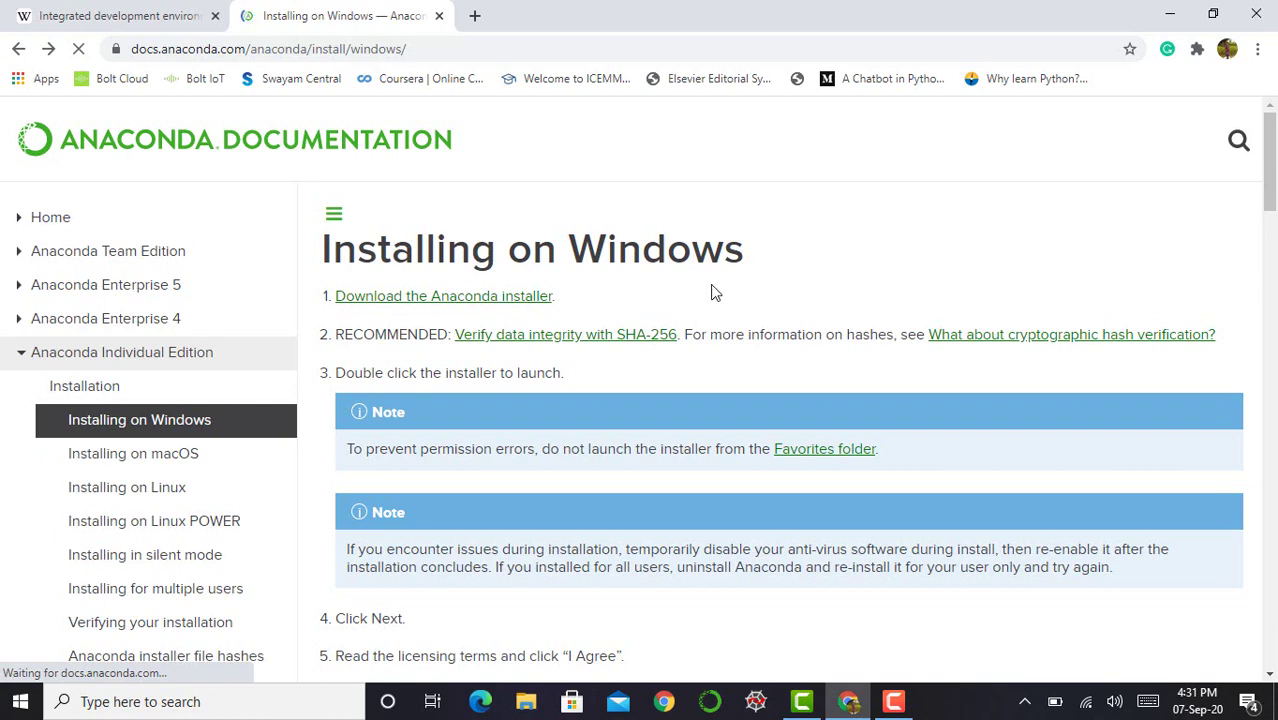
- Follow the link for downloading the Anaconda installer and go to the Anaconda Installers section of the Individual Edition page
left_click(497, 297)
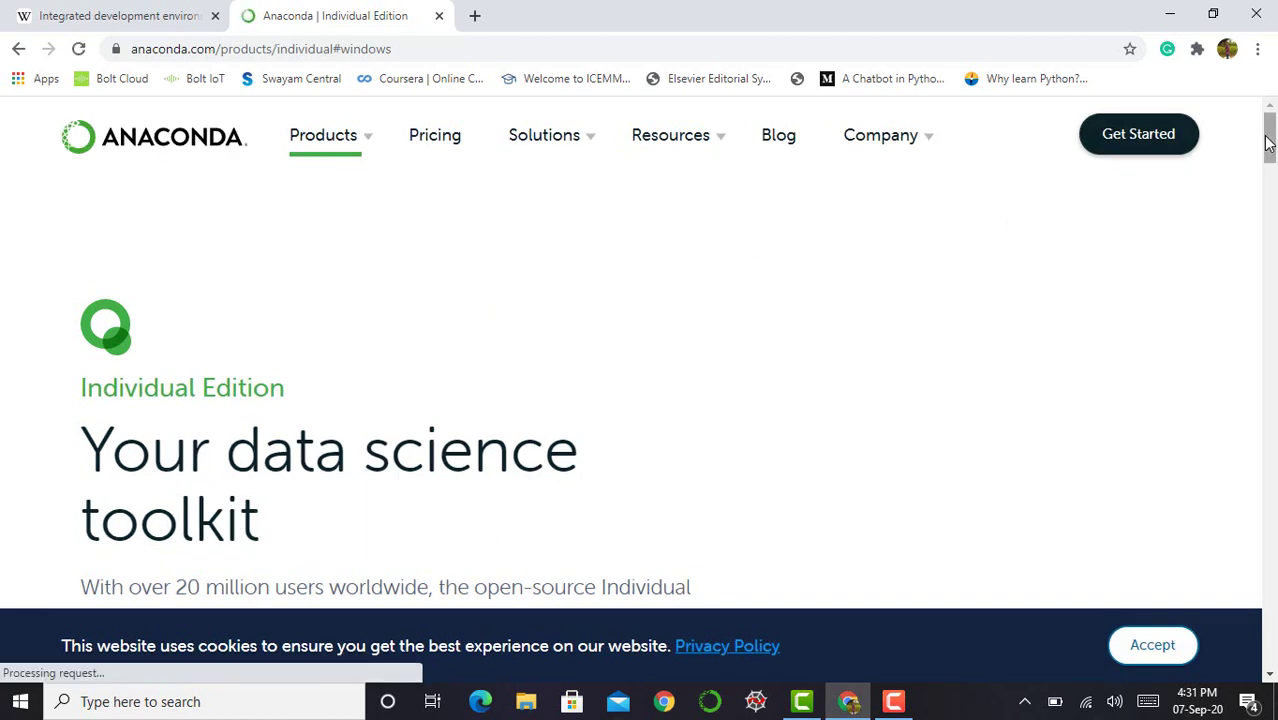
mouse_move(1270, 145)
left_mouse_down()
mouse_move(1270, 156)
mouse_move(1270, 143)
left_mouse_up()
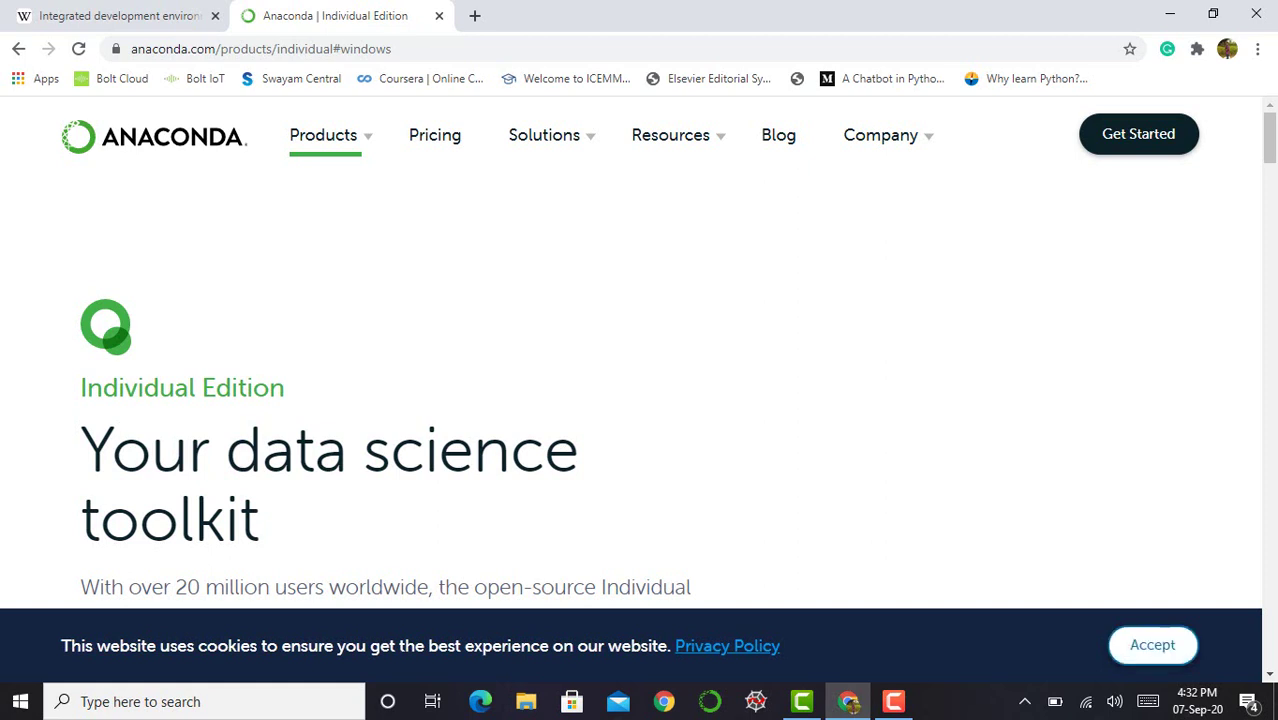
left_click_drag(1274, 135, 1274, 153)
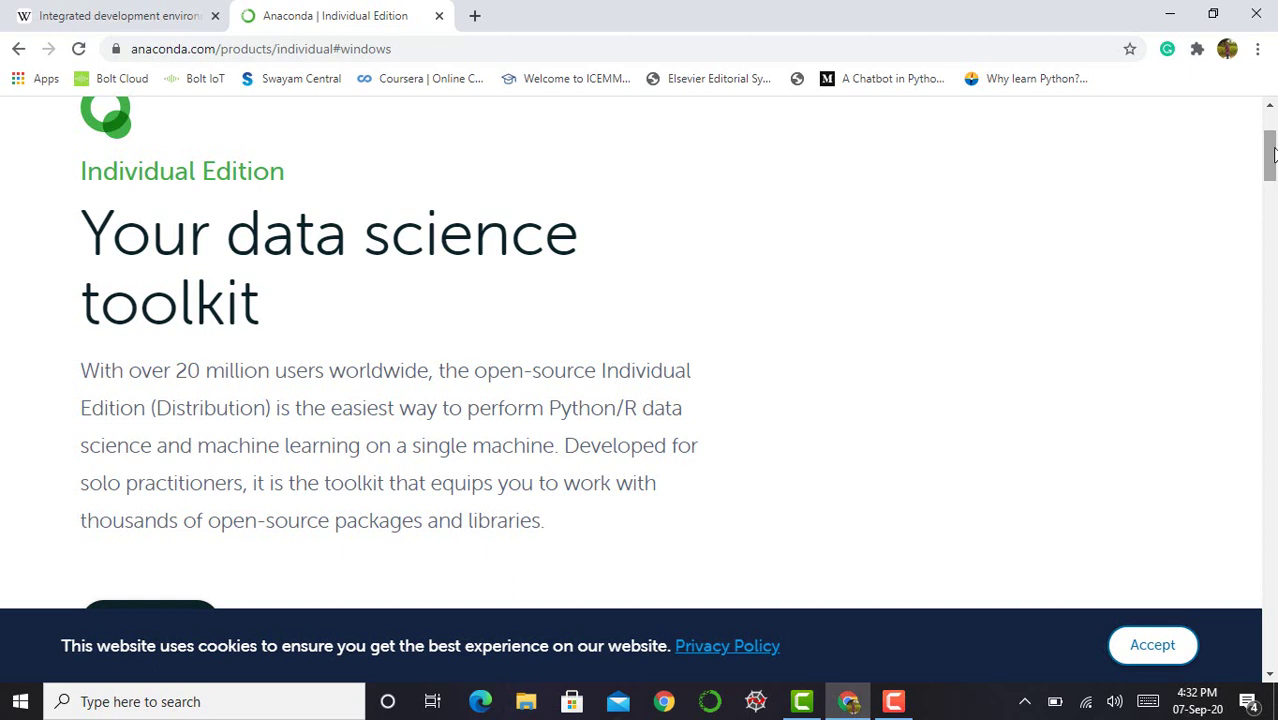
left_click_drag(1272, 152, 1272, 346)
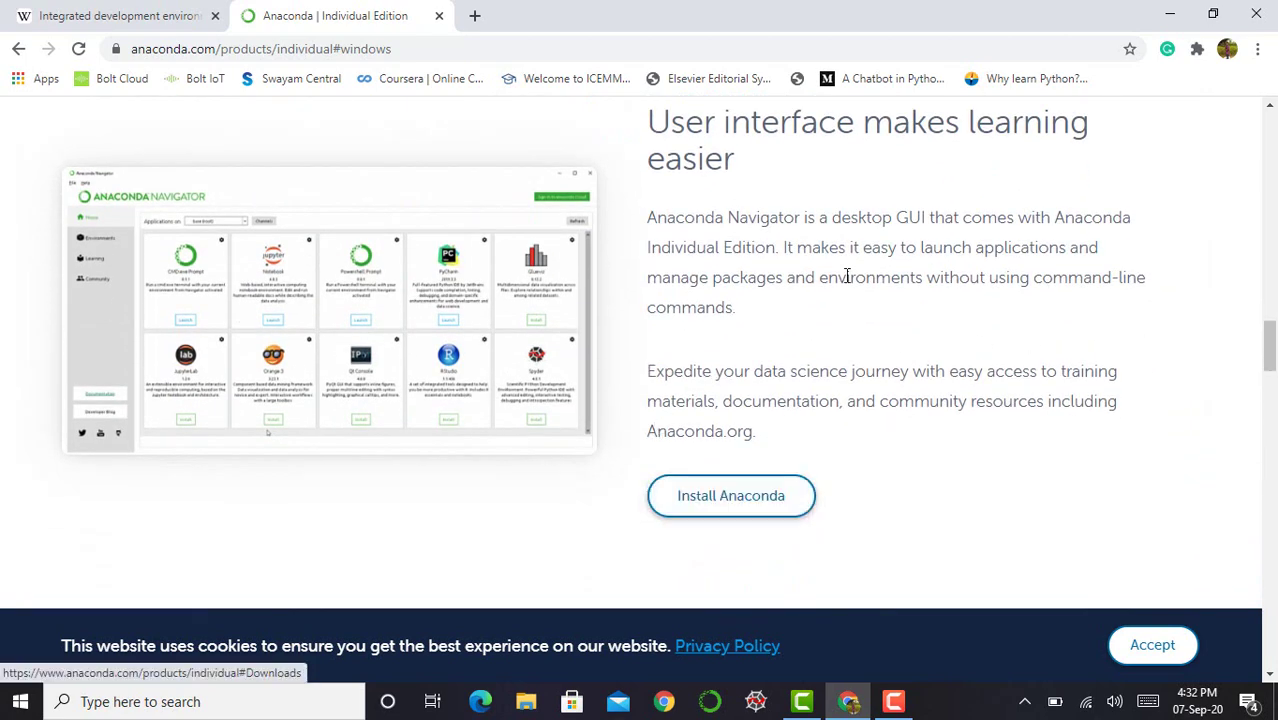
left_click_drag(1272, 335, 1274, 538)
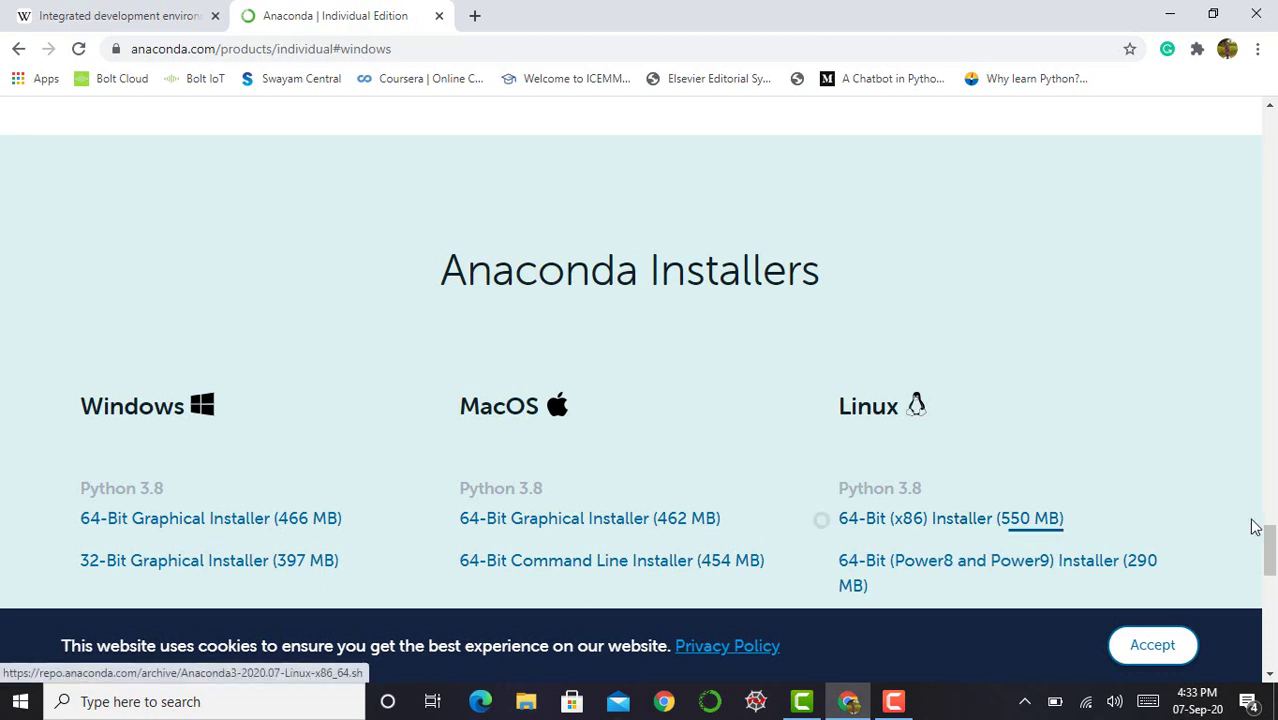
- Download the 64-Bit Graphical Installer of Anaconda for Windows with Python 3.8
left_click(263, 528)
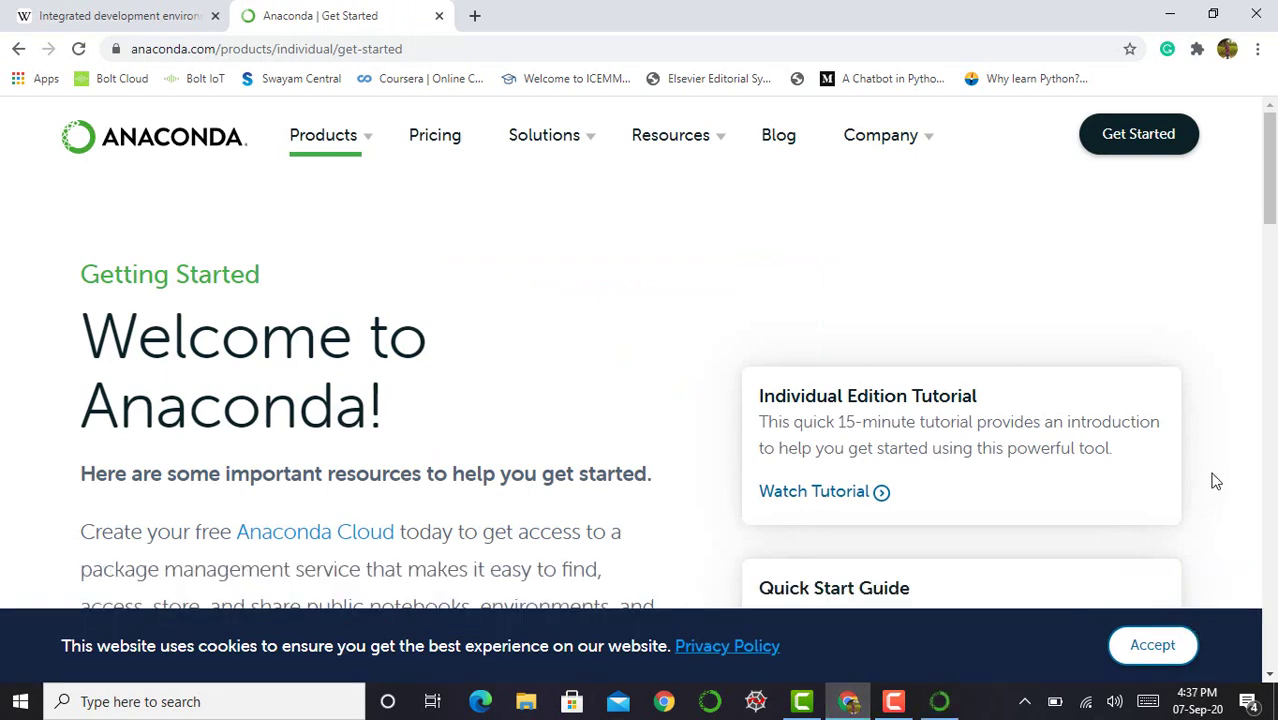
- Minimize the browser, switch to Anaconda Navigator and minimize the conda.exe console window covering it
left_click(1173, 18)
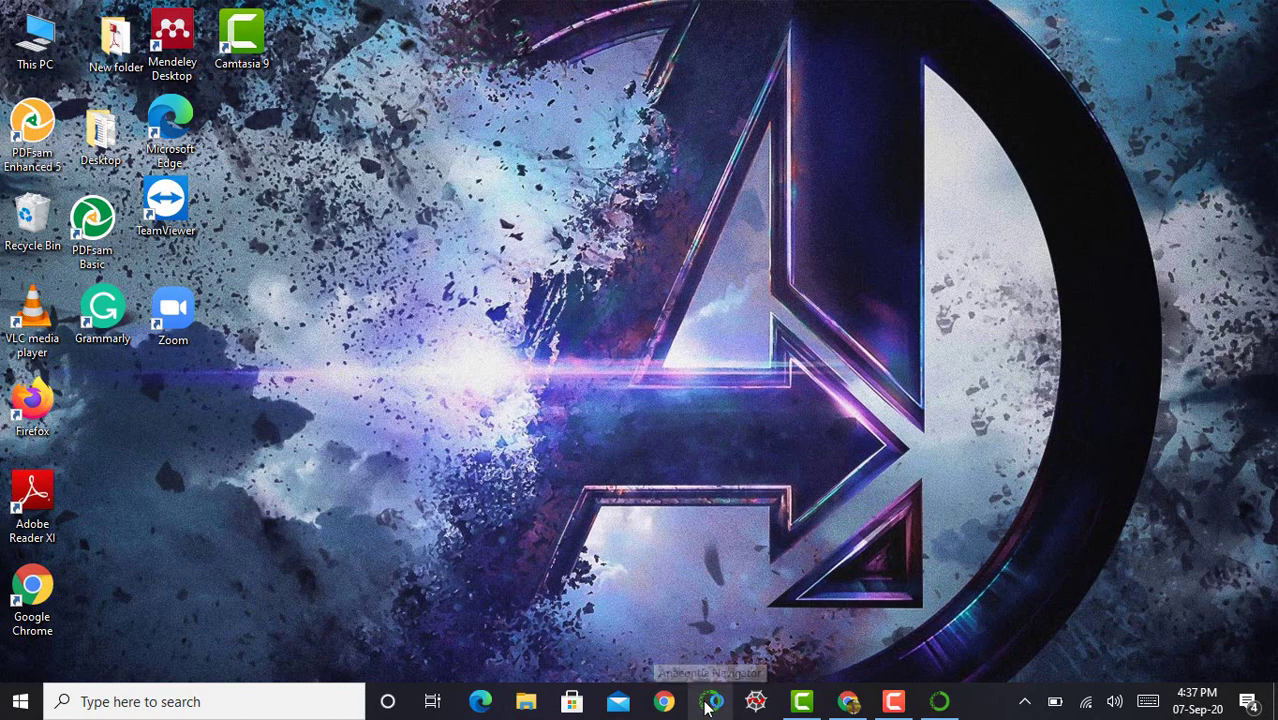
left_click(940, 703)
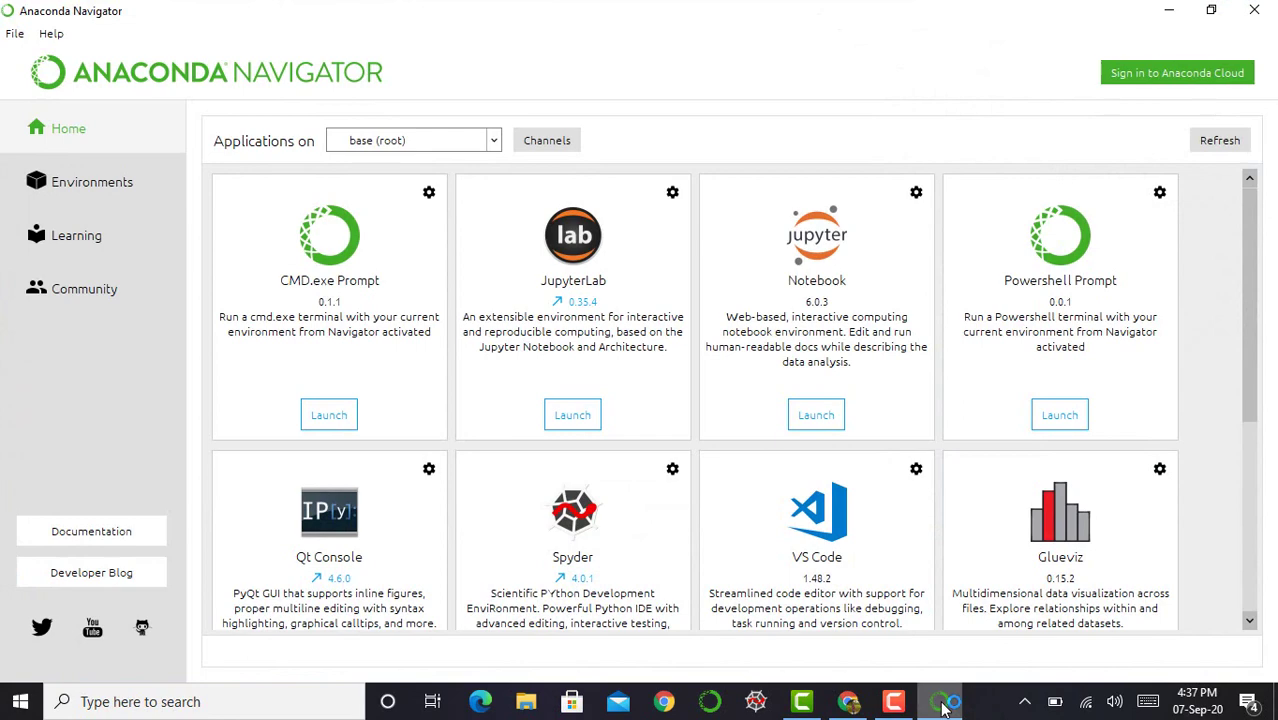
mouse_move(950, 708)
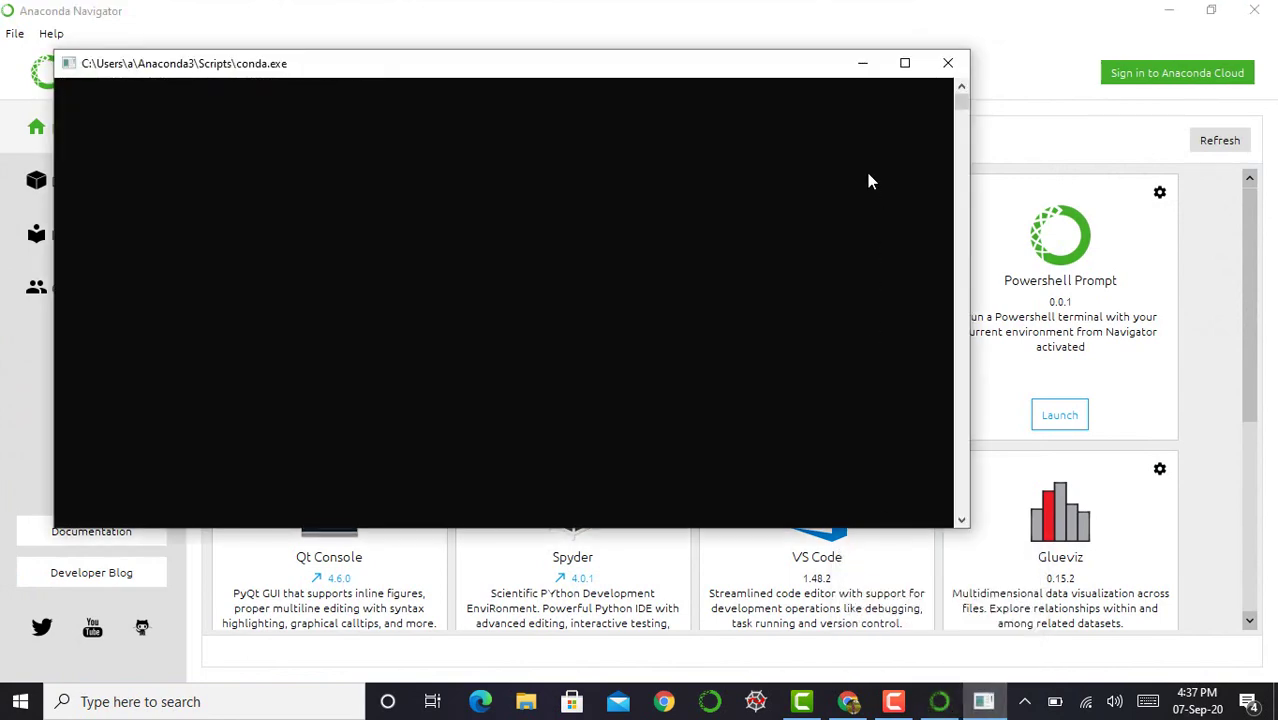
left_click(862, 63)
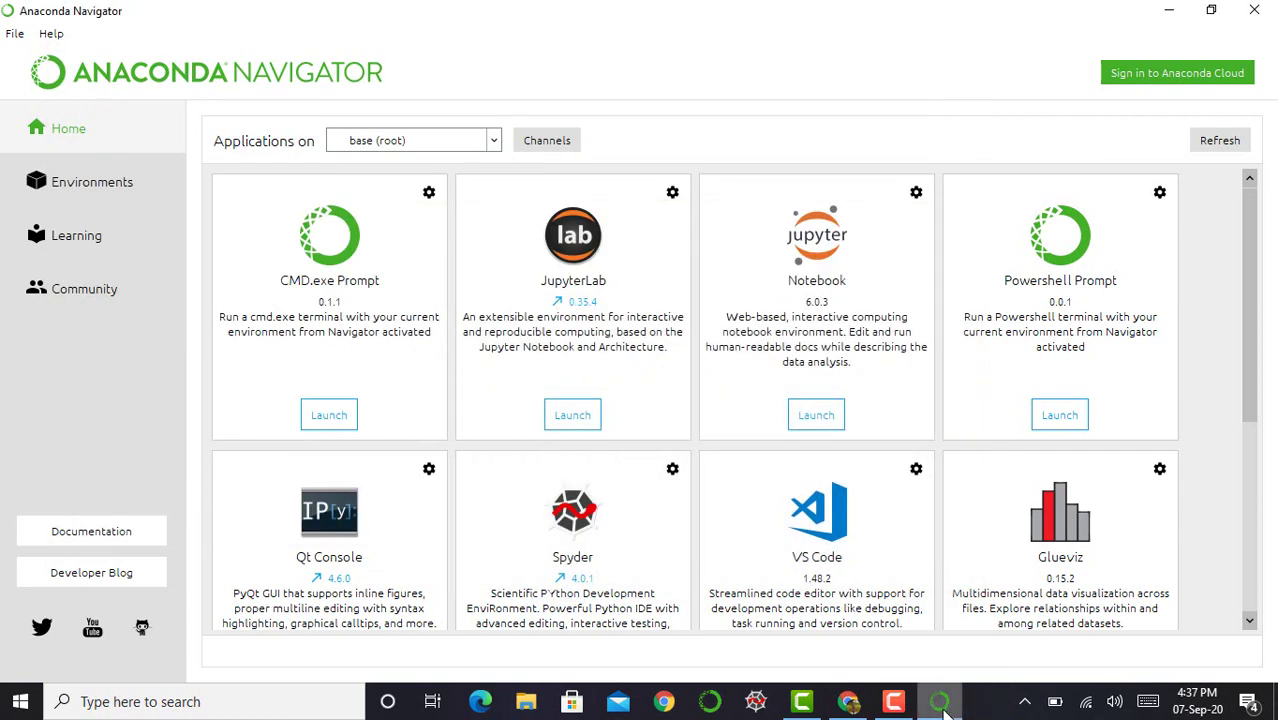
mouse_move(945, 705)
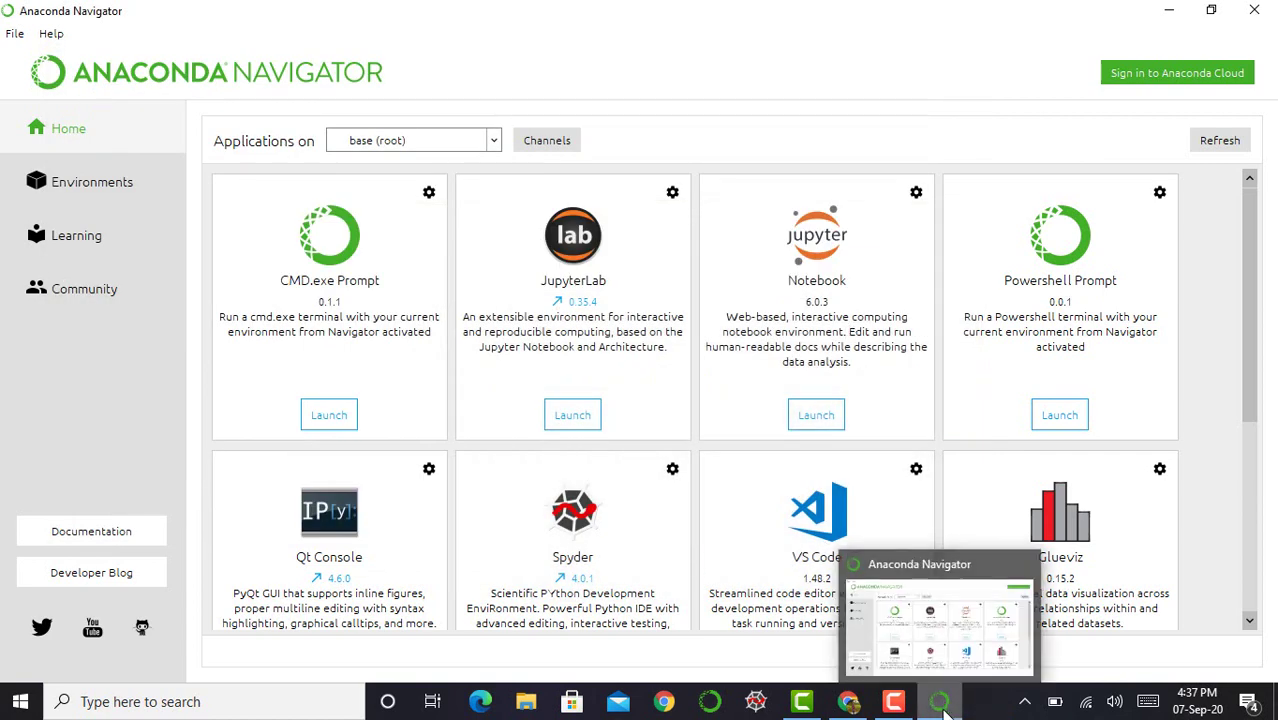
- Look through the applications offered on Navigator's home page, then minimize it and dismiss the Anaconda Navigator Information message
left_click(818, 415)
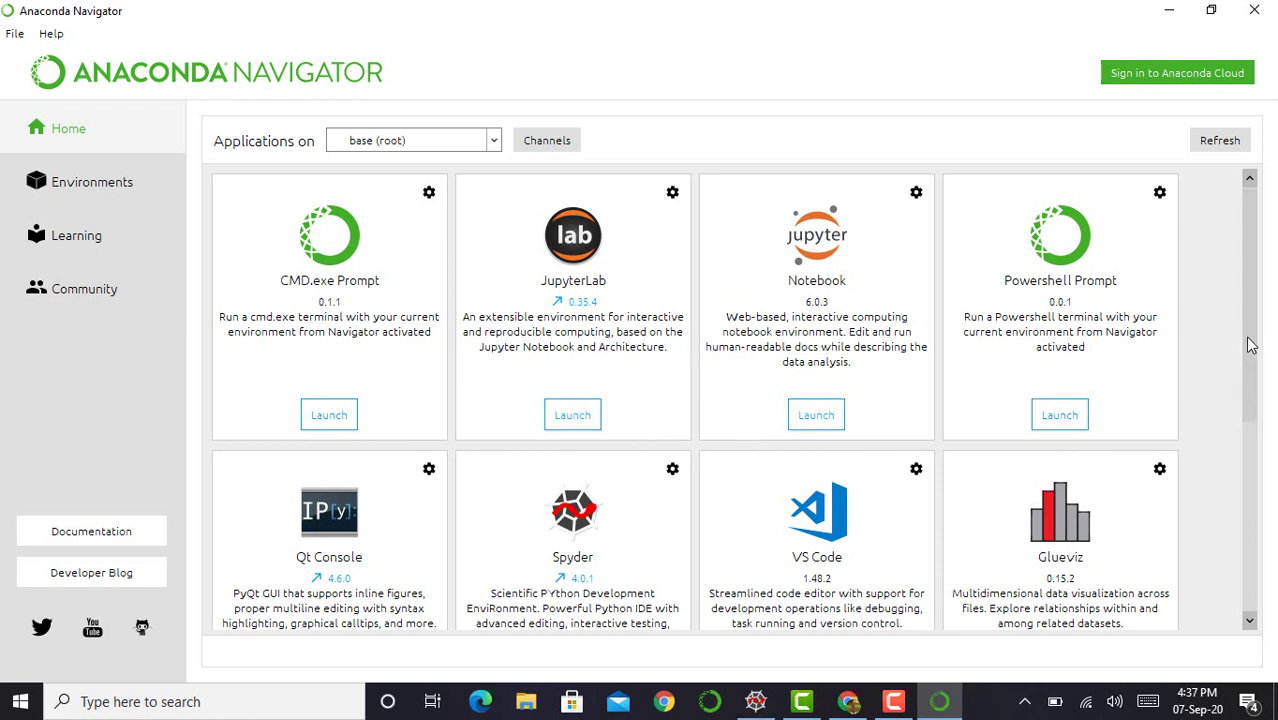
scroll(1250, 345, "down", 3)
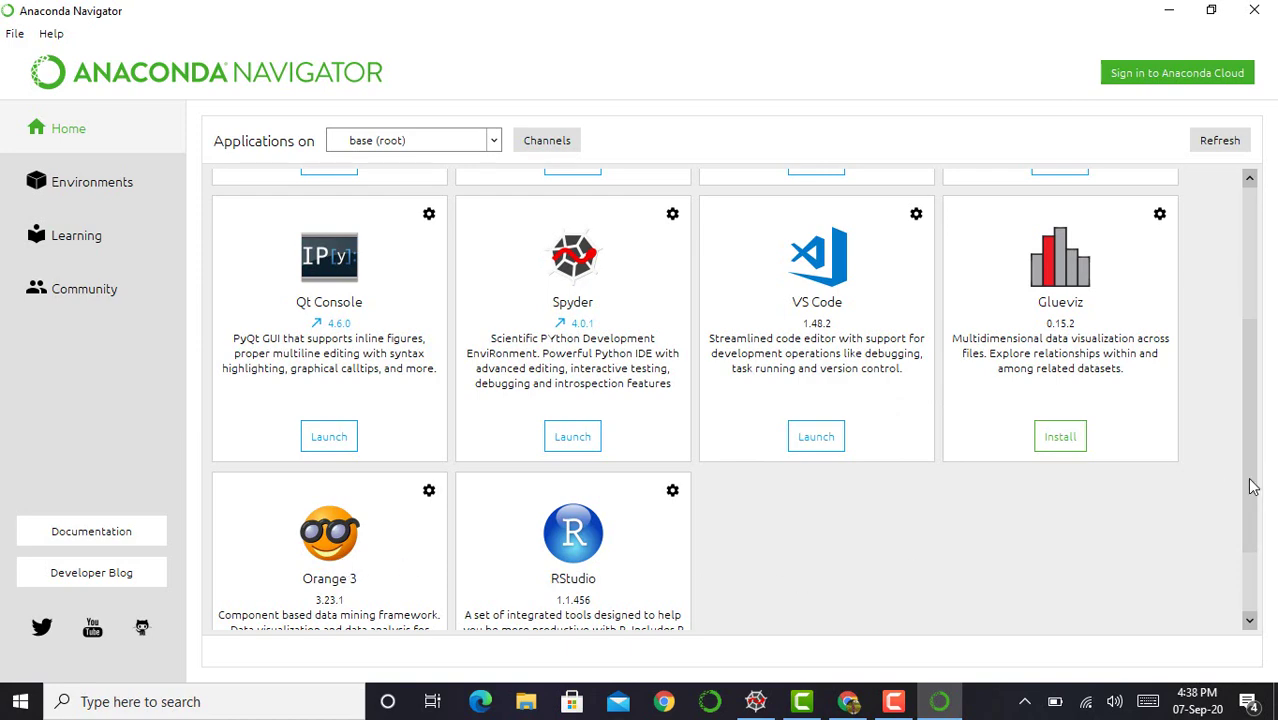
left_click_drag(1253, 486, 1266, 332)
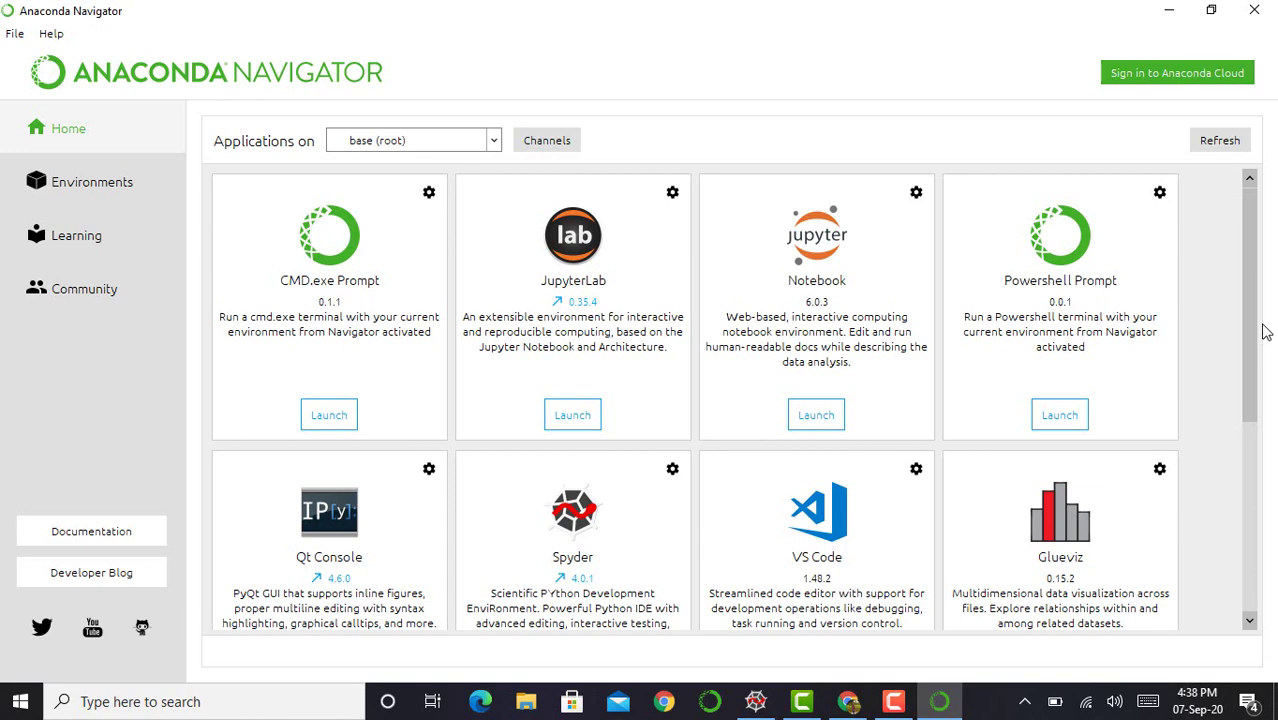
left_click(1168, 11)
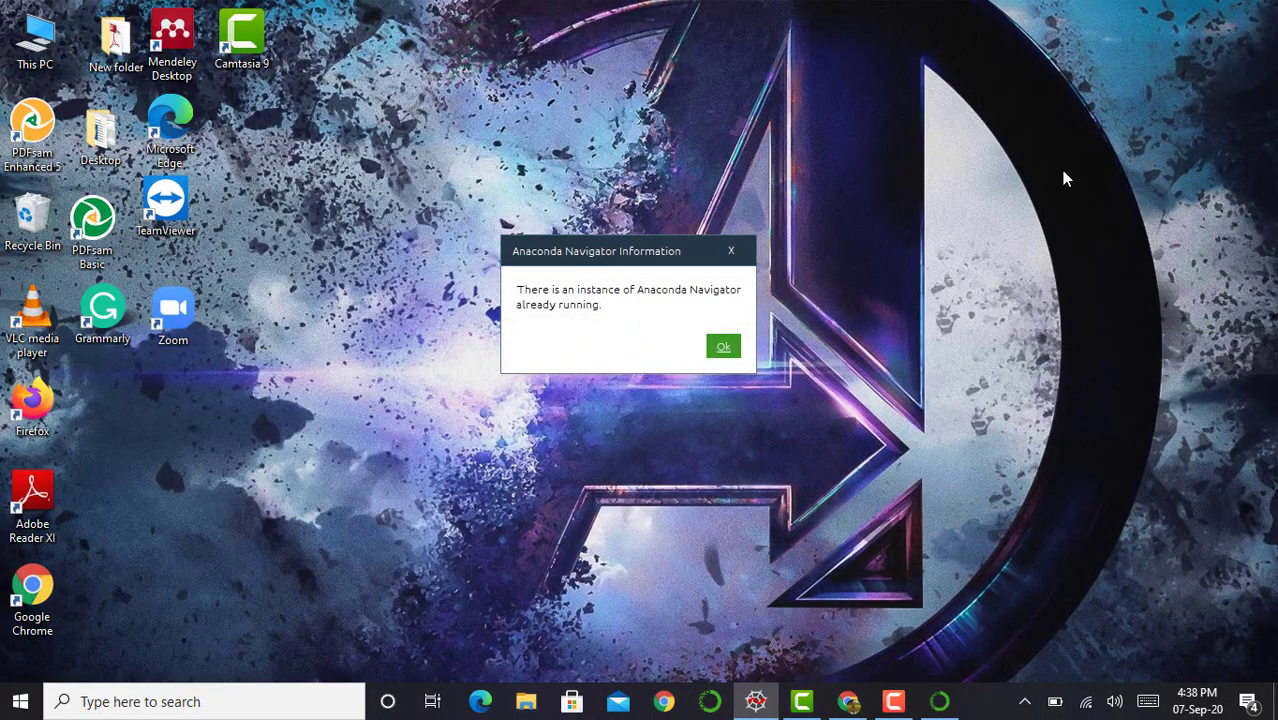
left_click(731, 251)
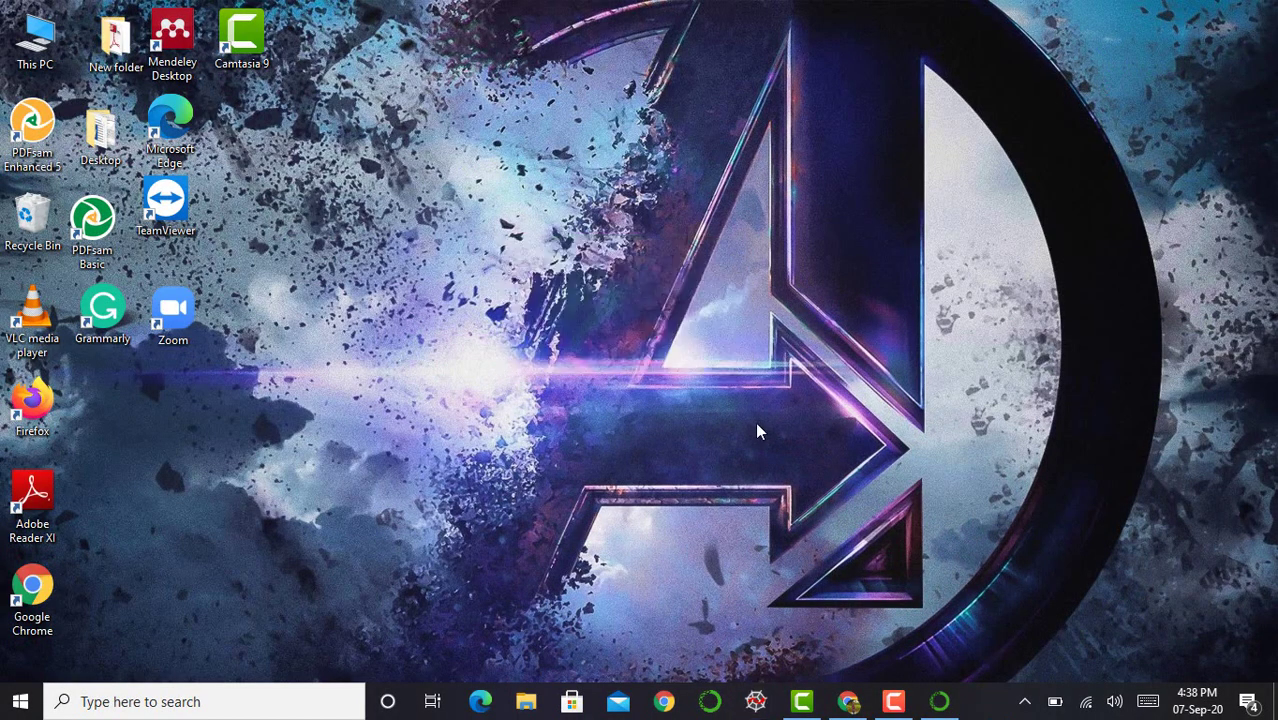
- Switch to Chrome, search for "miniconda download" in a new tab and open the Miniconda page of the Conda documentation
left_click(848, 702)
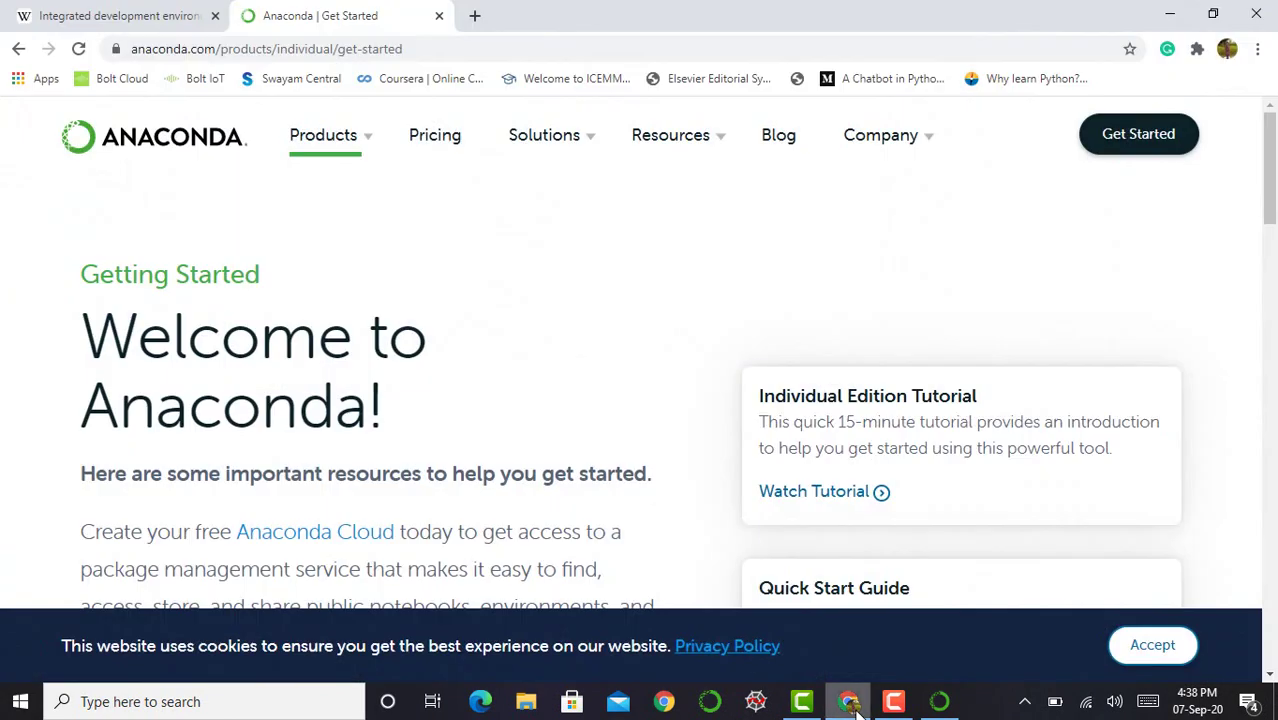
left_click(476, 17)
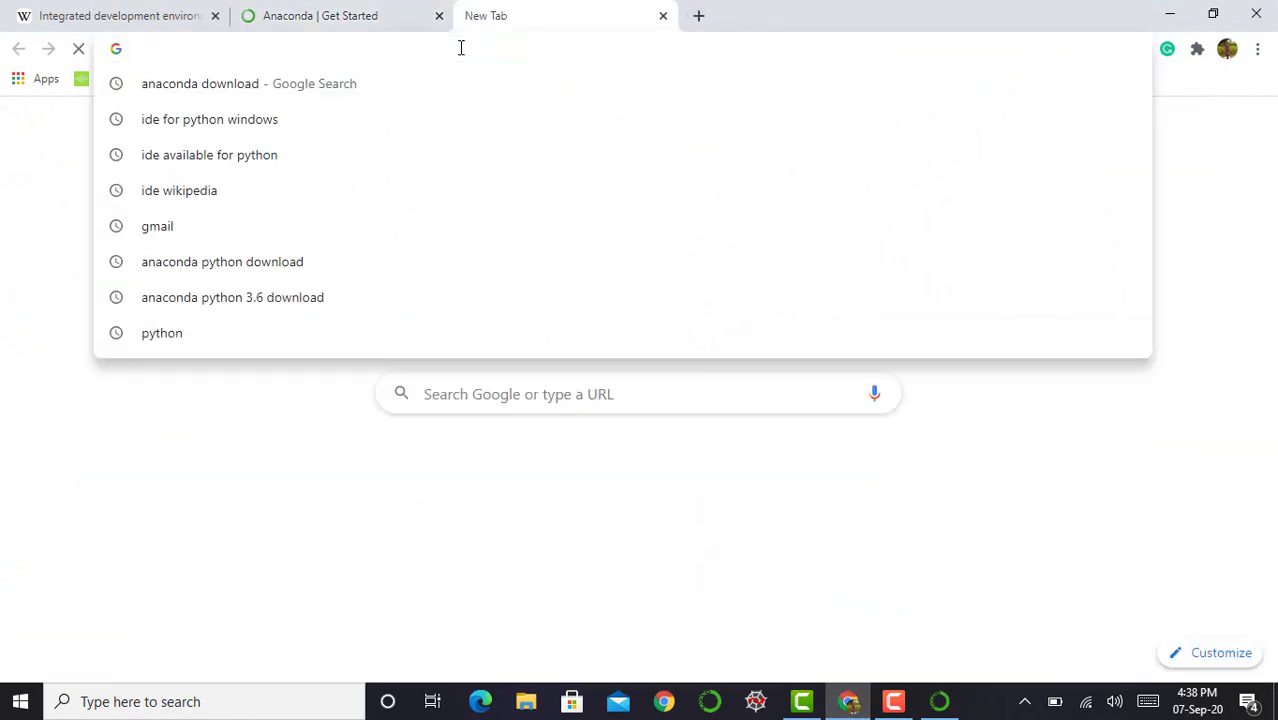
type("mini")
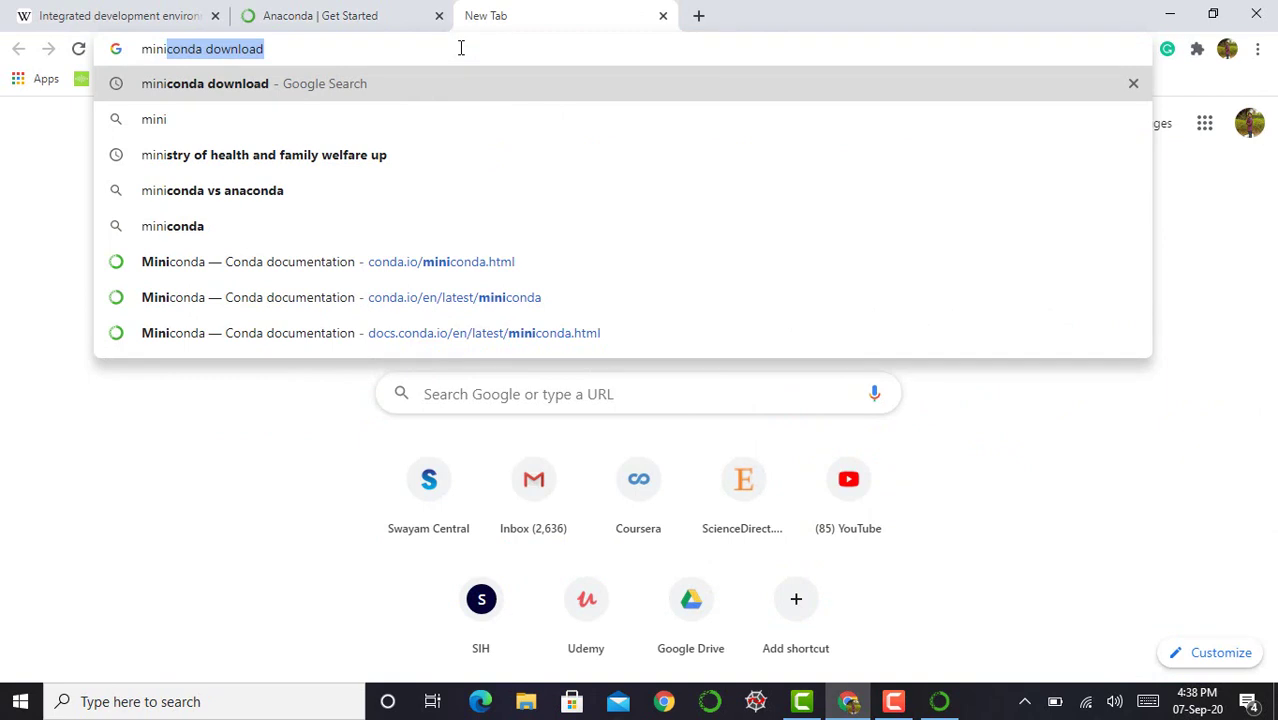
key("Return")
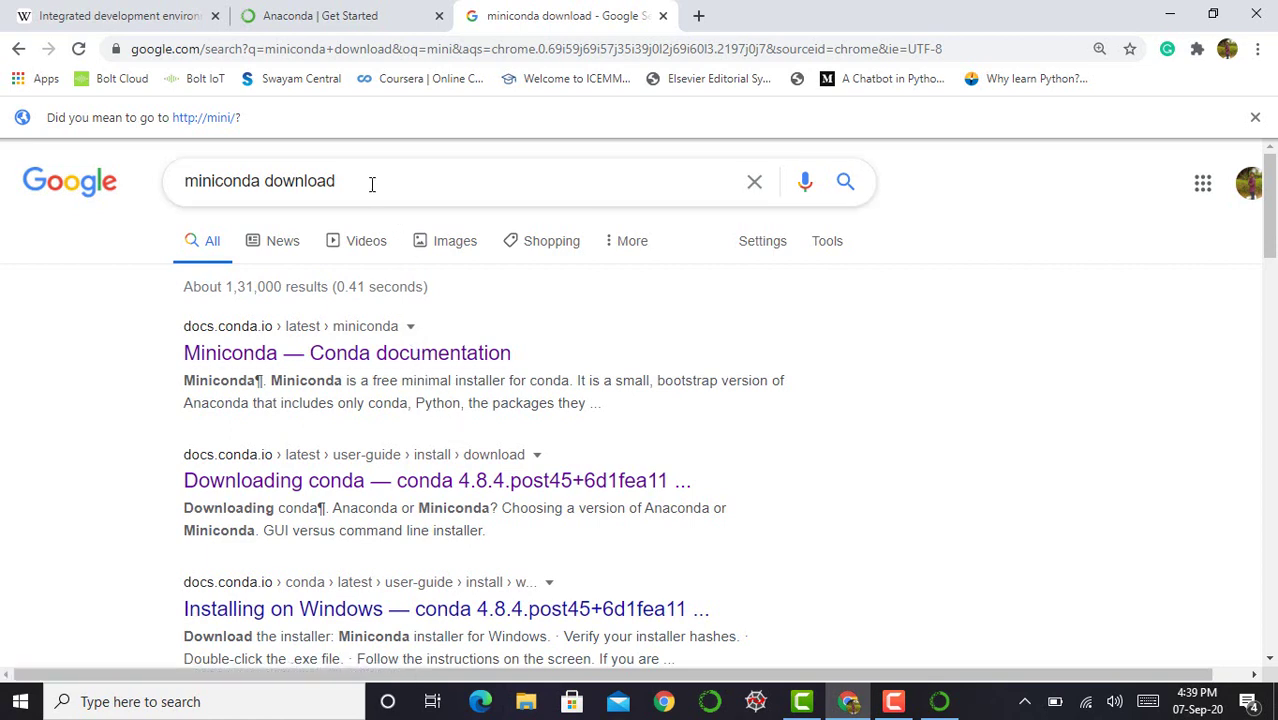
left_click(407, 362)
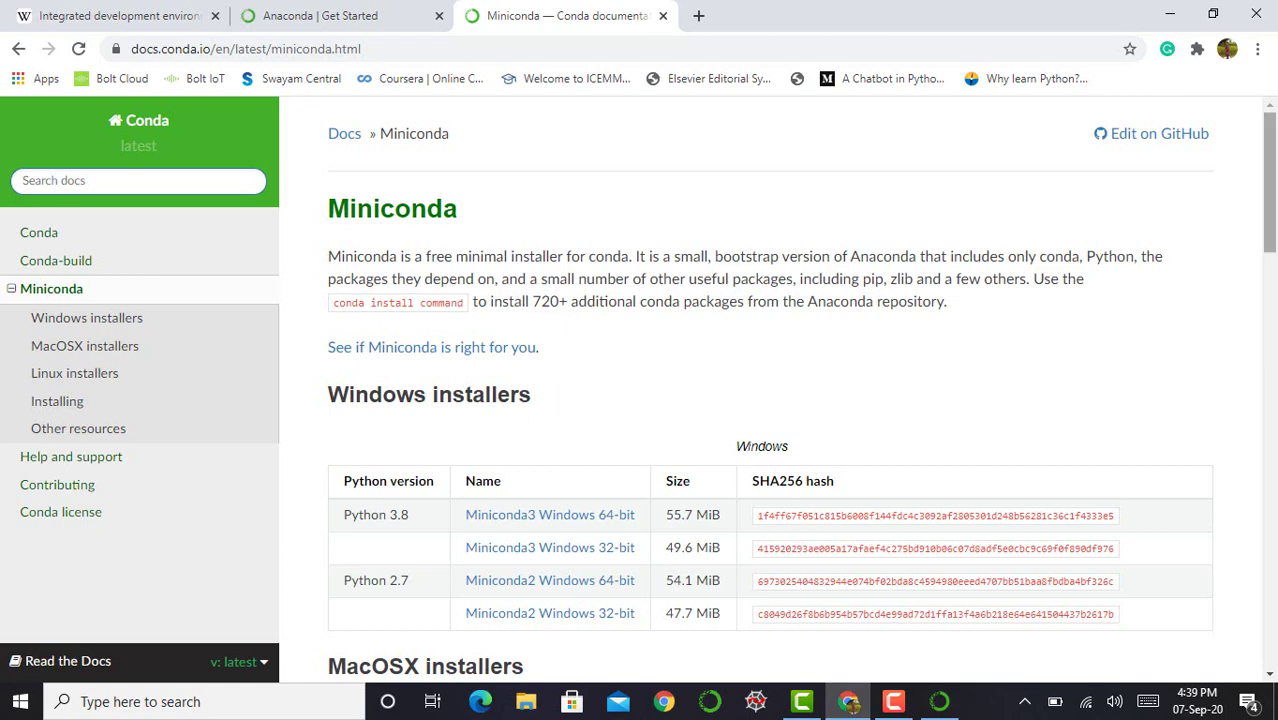
- Look over the Windows installers table on the Miniconda page and switch back to Anaconda Navigator
left_click_drag(1268, 200, 1263, 245)
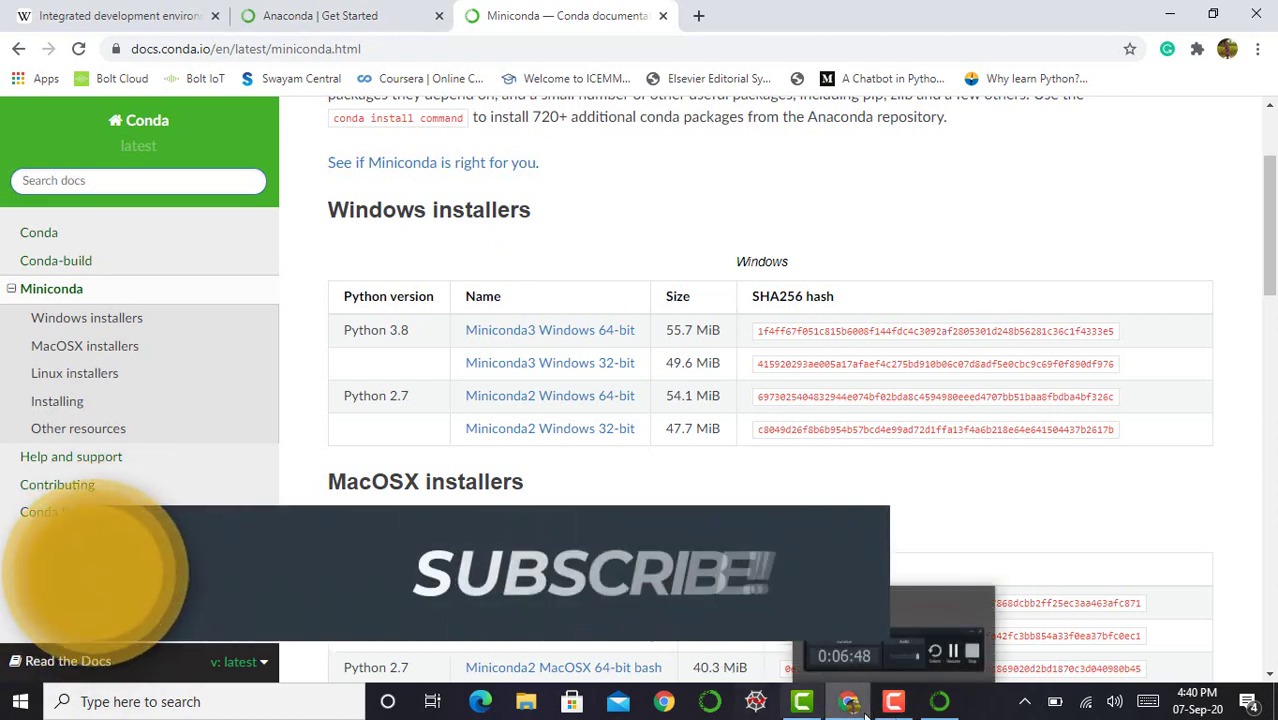
left_click(945, 705)
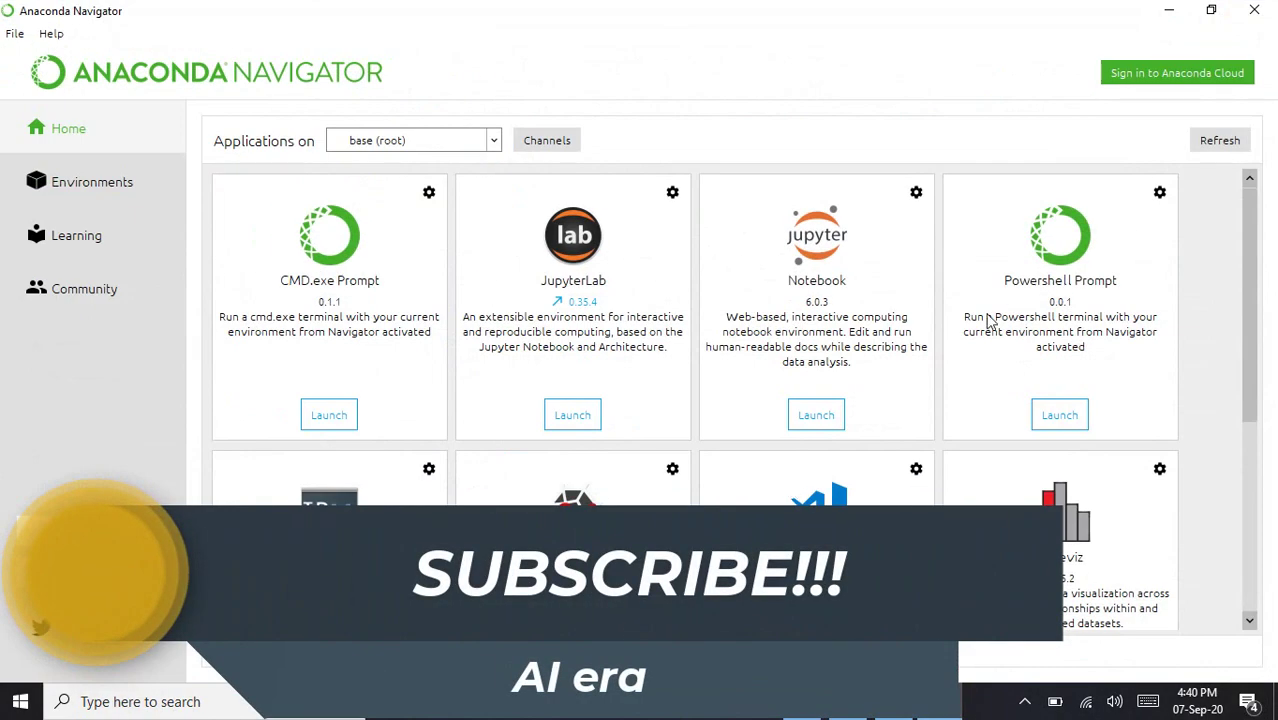